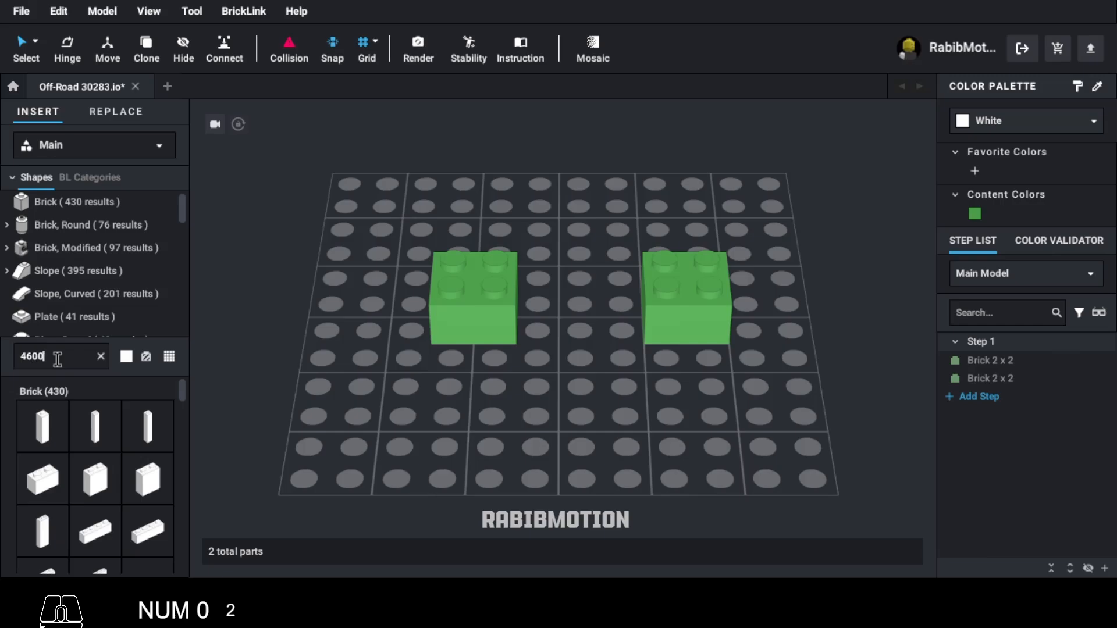
Step: Add part 4600, the 2 x 2 plate with wheels holder, on the left green brick, rotate it crosswise and colour it Black
{"action": "left_click_drag", "start_coordinate": [174, 398], "coordinate": [484, 282]}
{"action": "key", "text": "Right"}
{"action": "left_click", "coordinate": [1027, 121]}
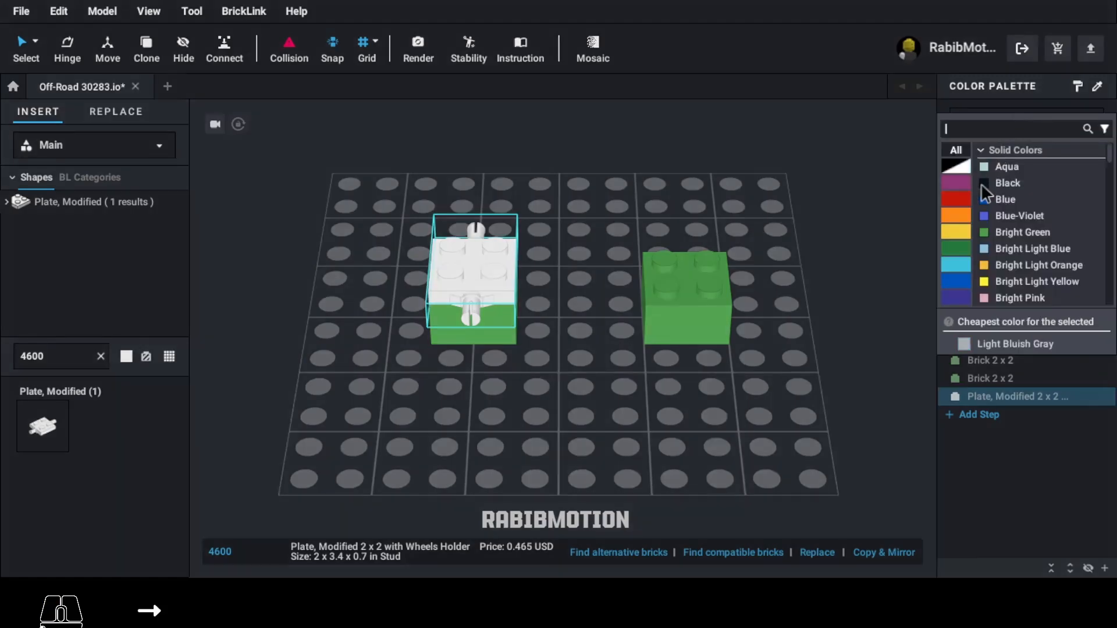
{"action": "left_click", "coordinate": [981, 183]}
Step: Clone the black wheels-holder plate onto the right green brick
{"action": "key", "text": "c"}
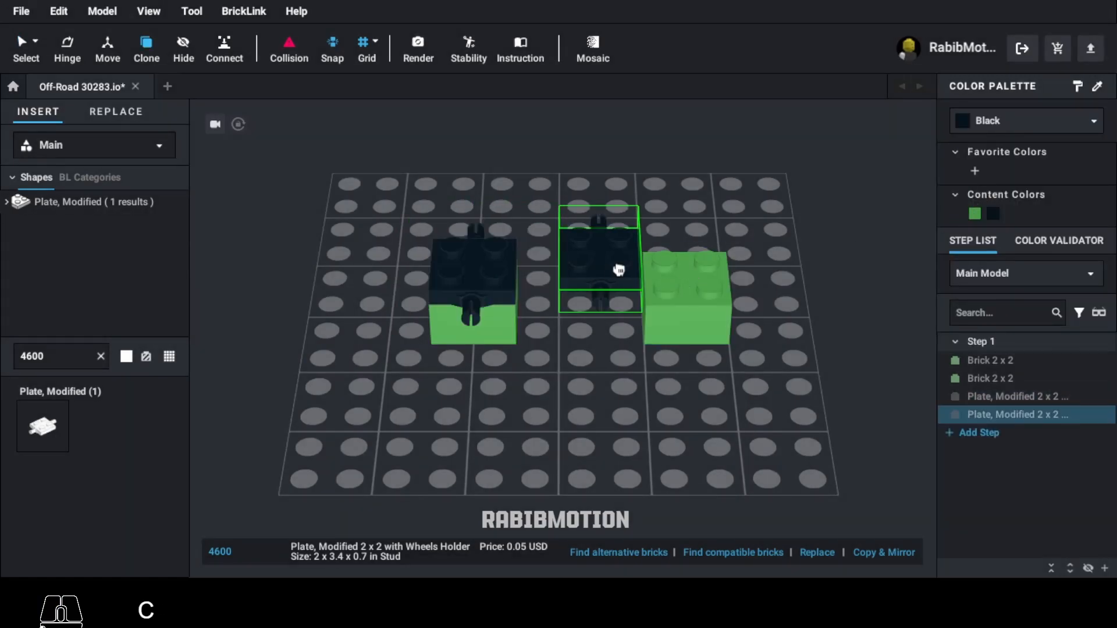
{"action": "left_click", "coordinate": [692, 277]}
{"action": "key", "text": "Escape"}
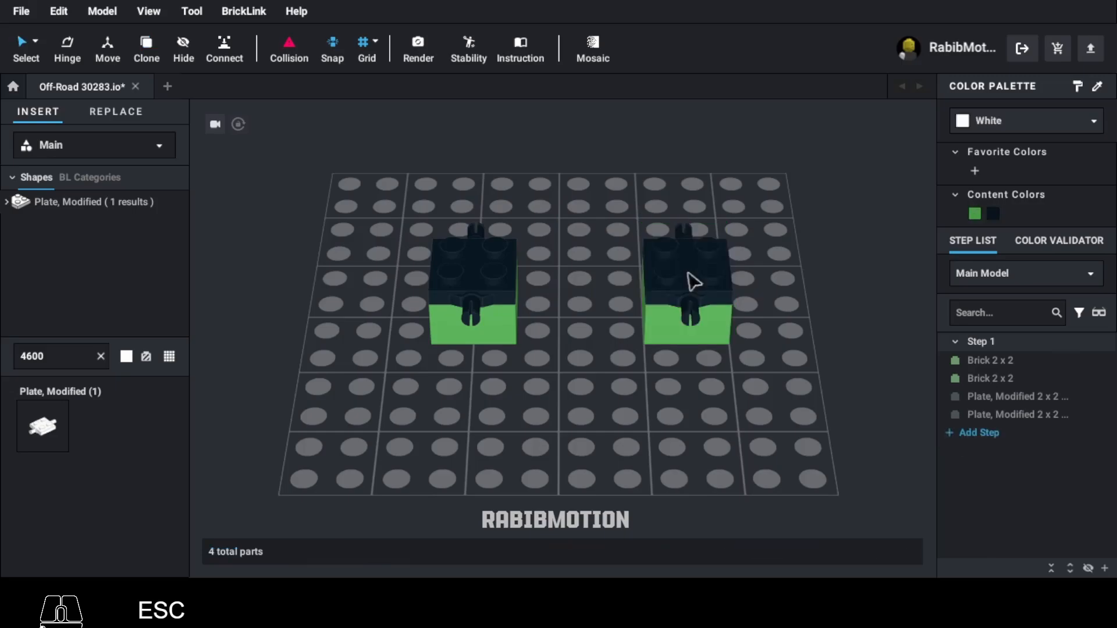
Step: Add a 2 x 4 plate (3020) on top of the left wheels holder, extending toward the right one, and colour it Dark Bluish Gray
{"action": "type", "text": "3020"}
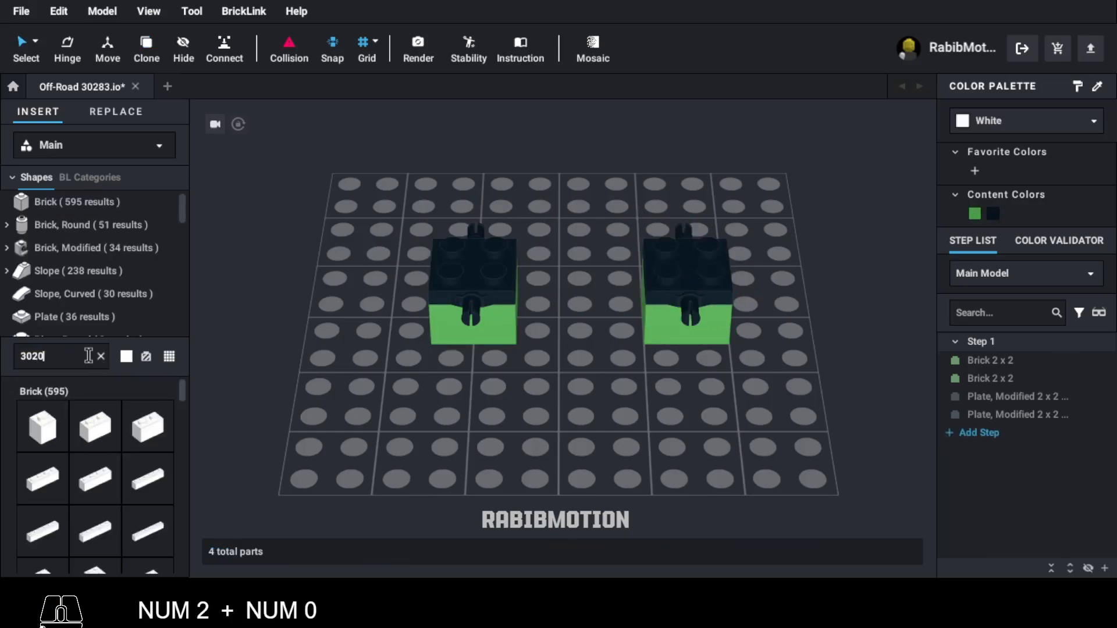
{"action": "left_click_drag", "start_coordinate": [62, 407], "coordinate": [528, 258]}
{"action": "left_click", "coordinate": [1034, 125]}
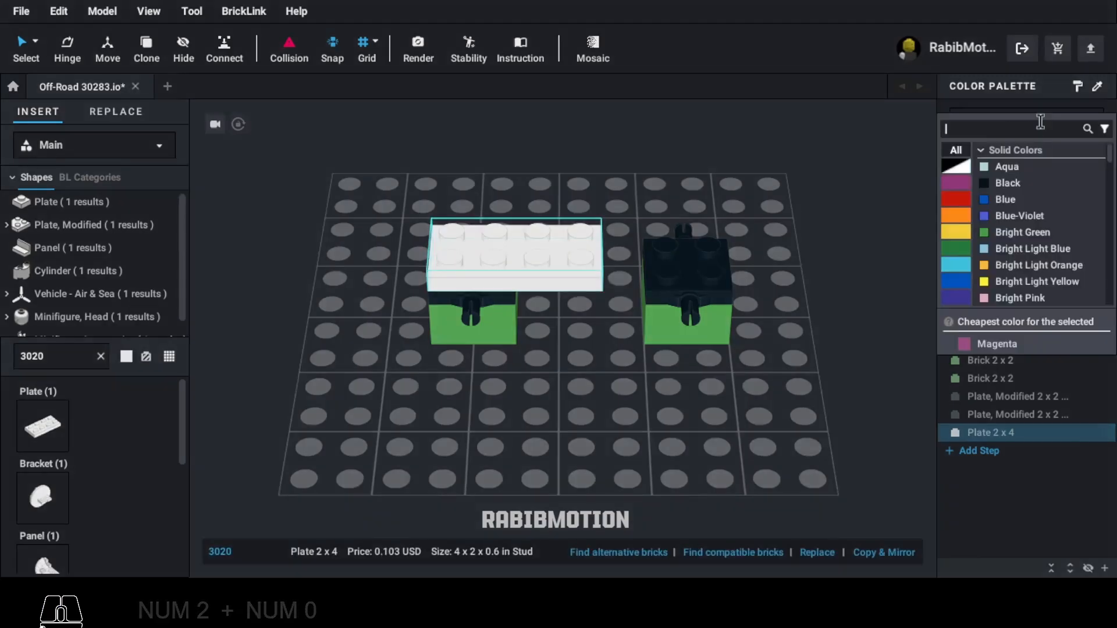
{"action": "left_click", "coordinate": [956, 165]}
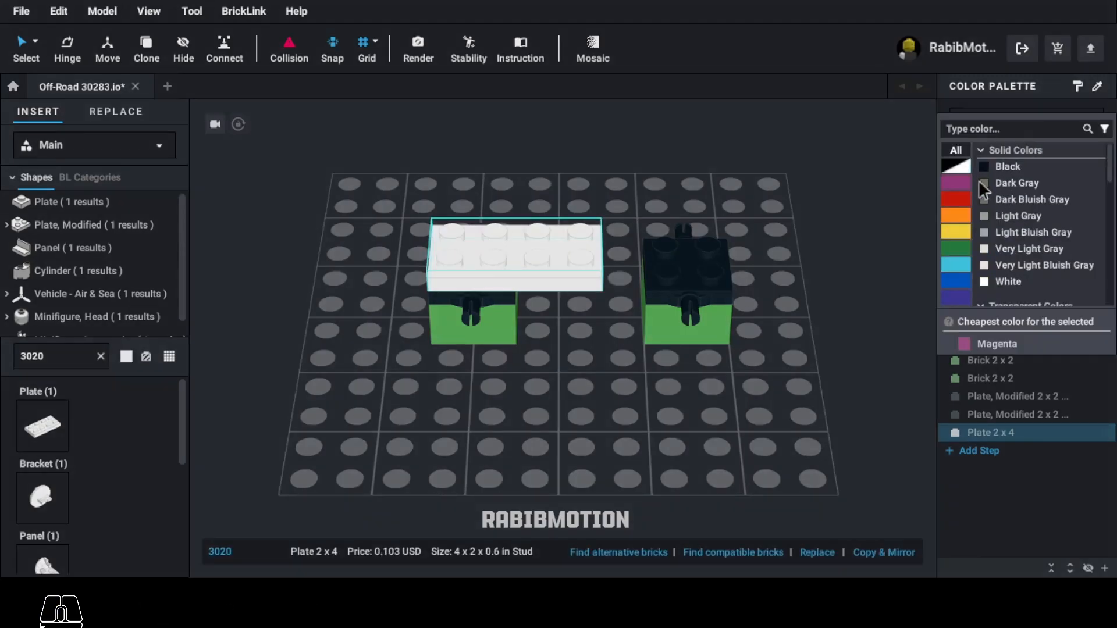
{"action": "left_click", "coordinate": [1034, 201]}
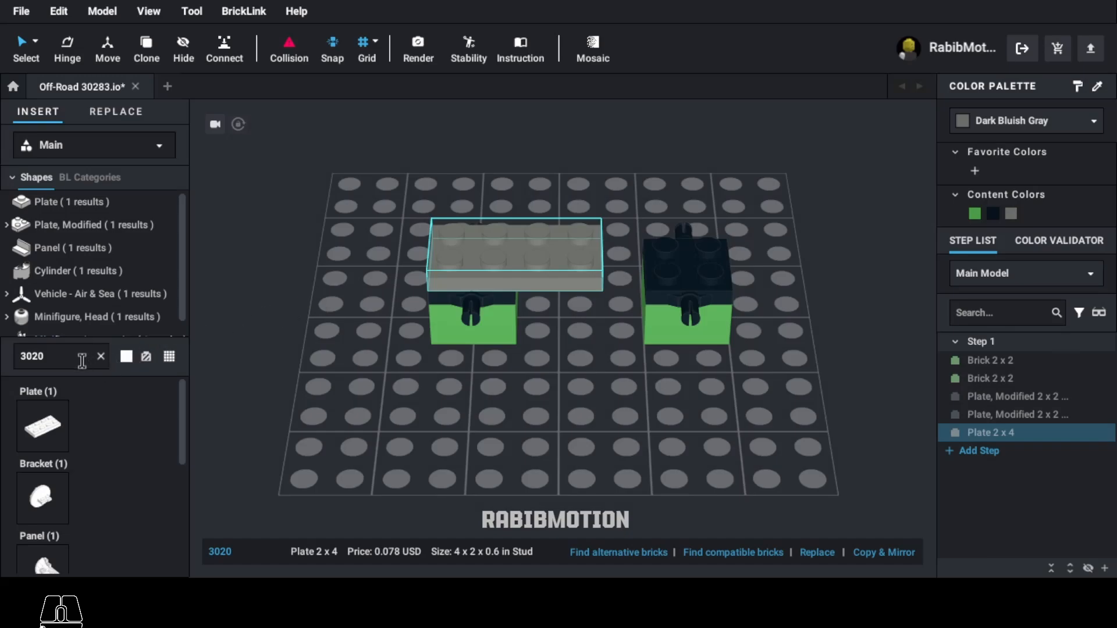
Step: Add a 2 x 3 plate (3021) on the right wheels holder, flush against the 2 x 4 plate, and colour it Dark Bluish Gray
{"action": "type", "text": "3021"}
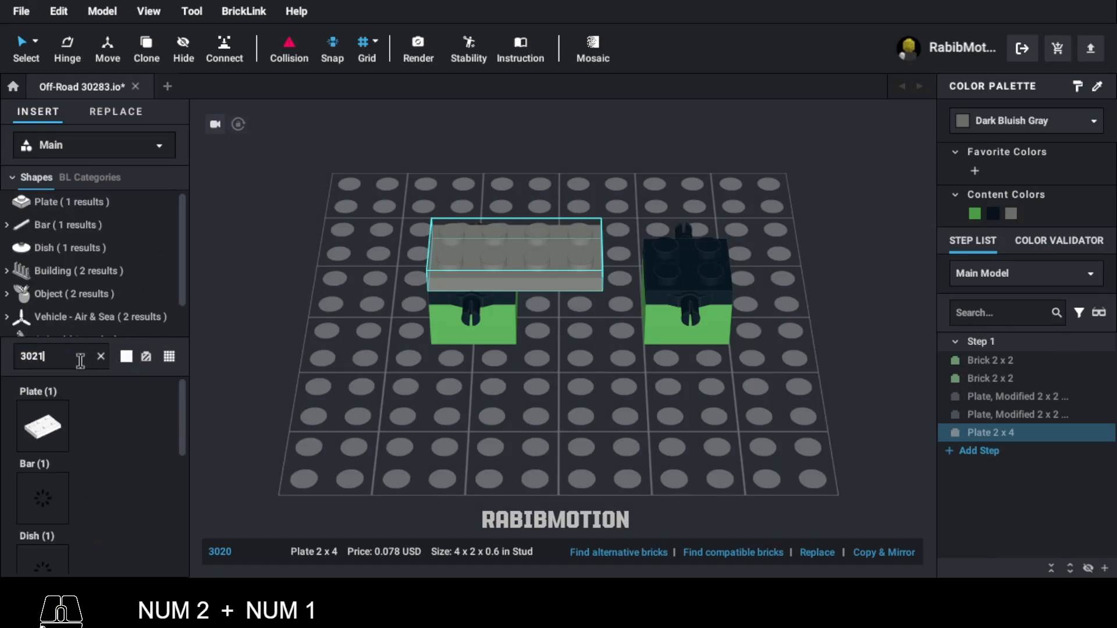
{"action": "left_click", "coordinate": [58, 418]}
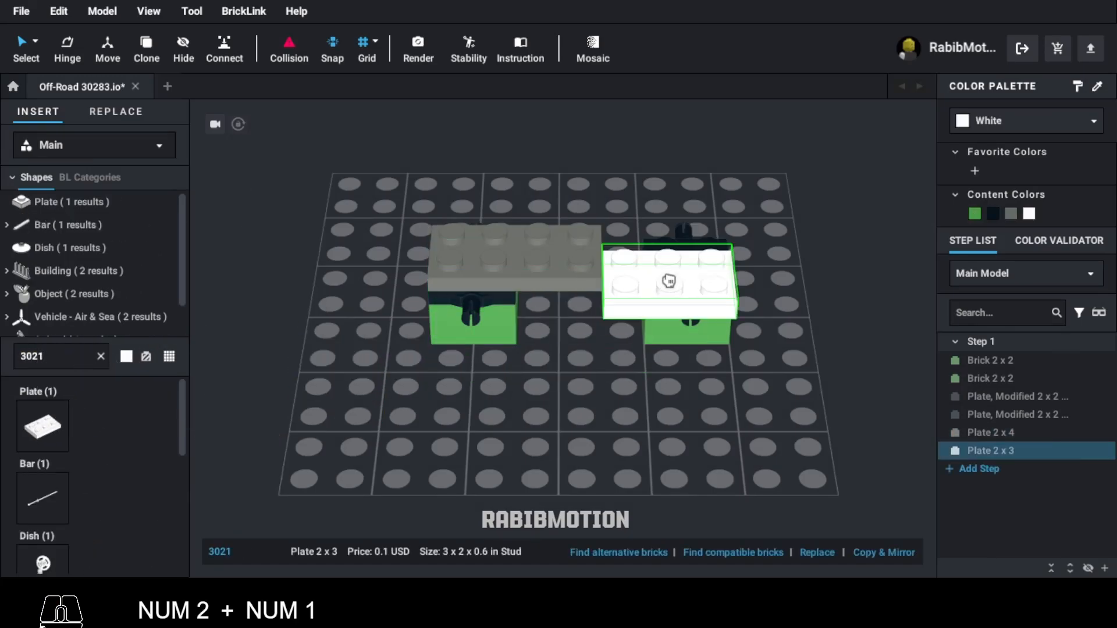
{"action": "left_click", "coordinate": [673, 262]}
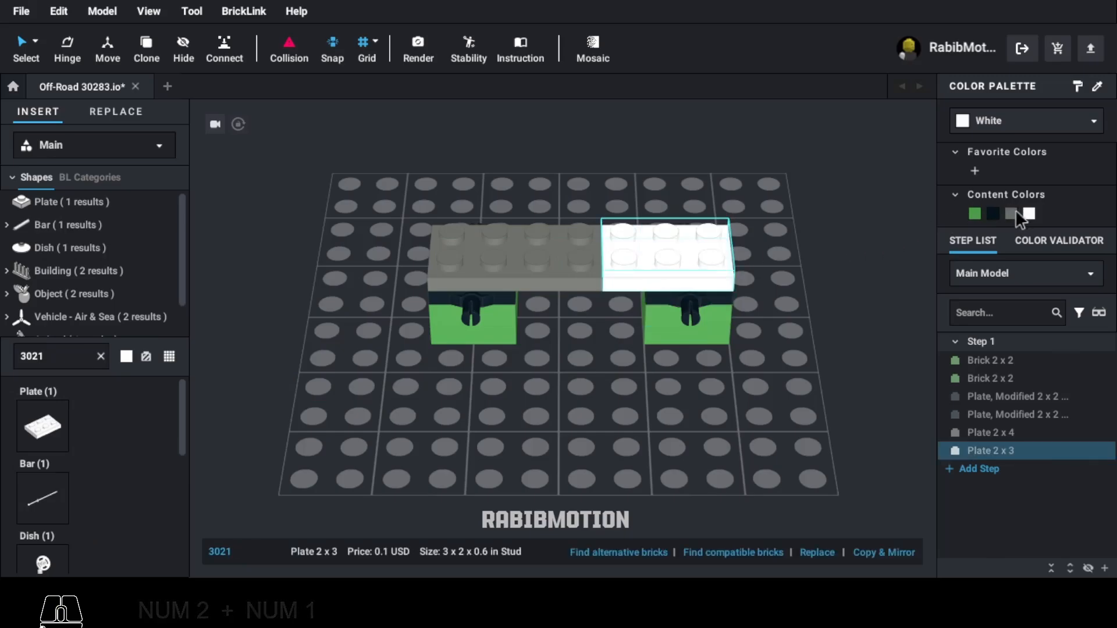
{"action": "left_click", "coordinate": [1012, 213]}
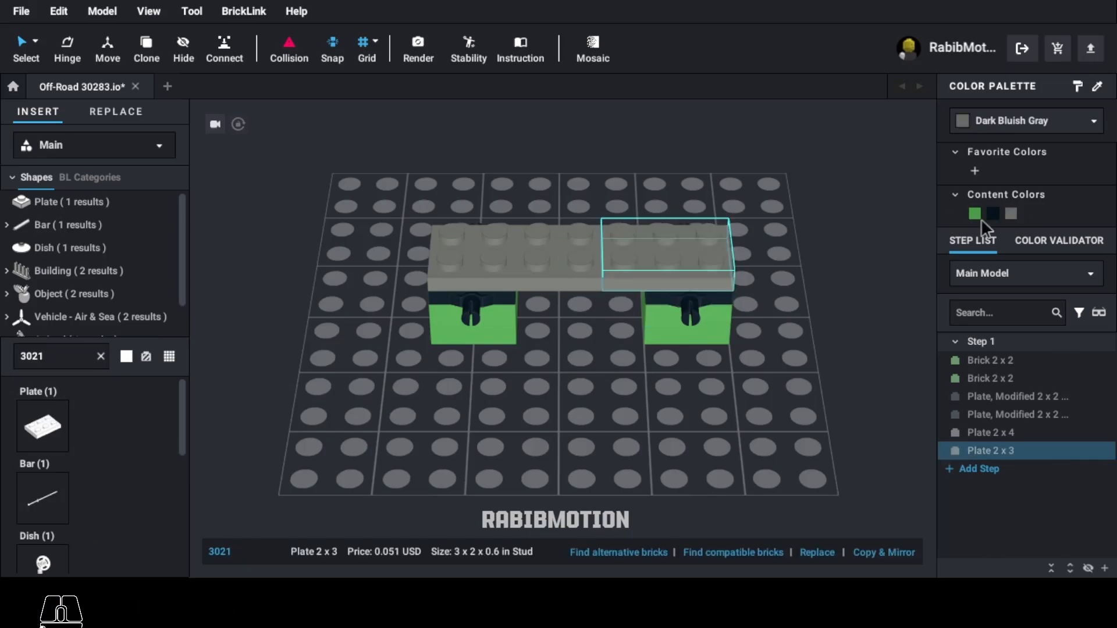
Step: Add the 1 x 2 bar-handle plate (48336) on the chassis's left end with the handle facing outward, and colour it Light Bluish Gray
{"action": "double_click", "coordinate": [94, 357]}
{"action": "type", "text": "48336"}
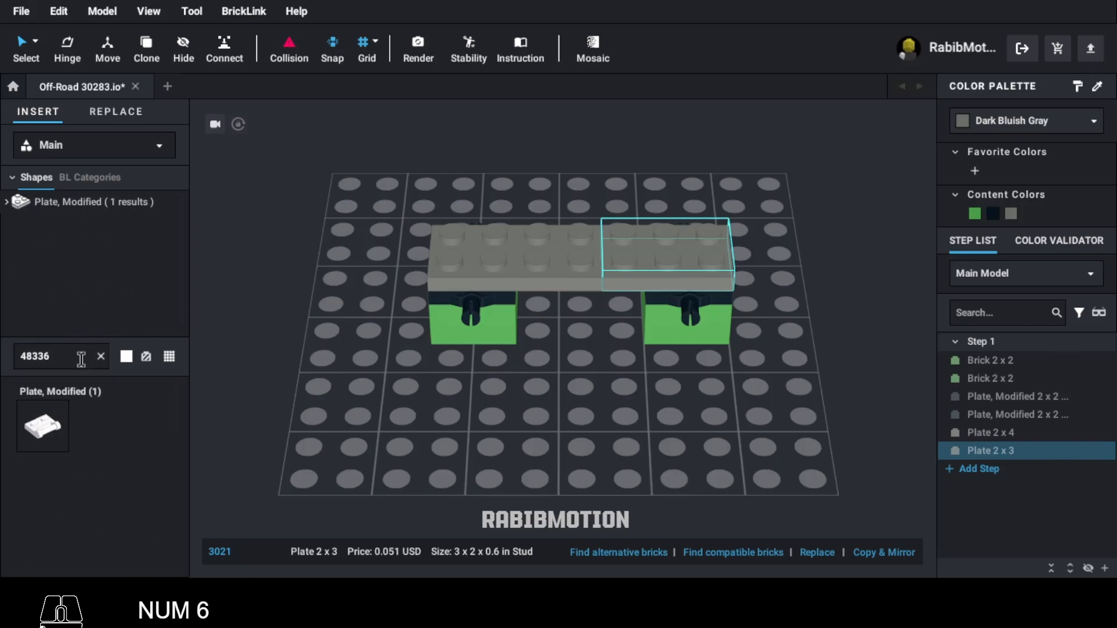
{"action": "left_click_drag", "start_coordinate": [49, 439], "coordinate": [448, 243]}
{"action": "key", "text": "Right"}
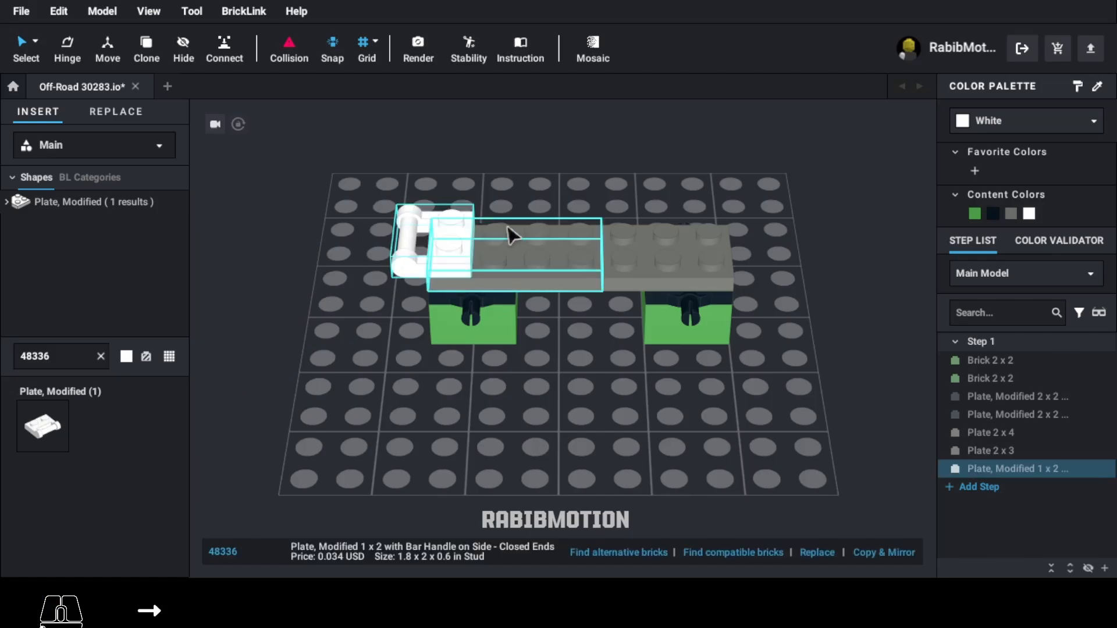
{"action": "left_click", "coordinate": [1033, 123]}
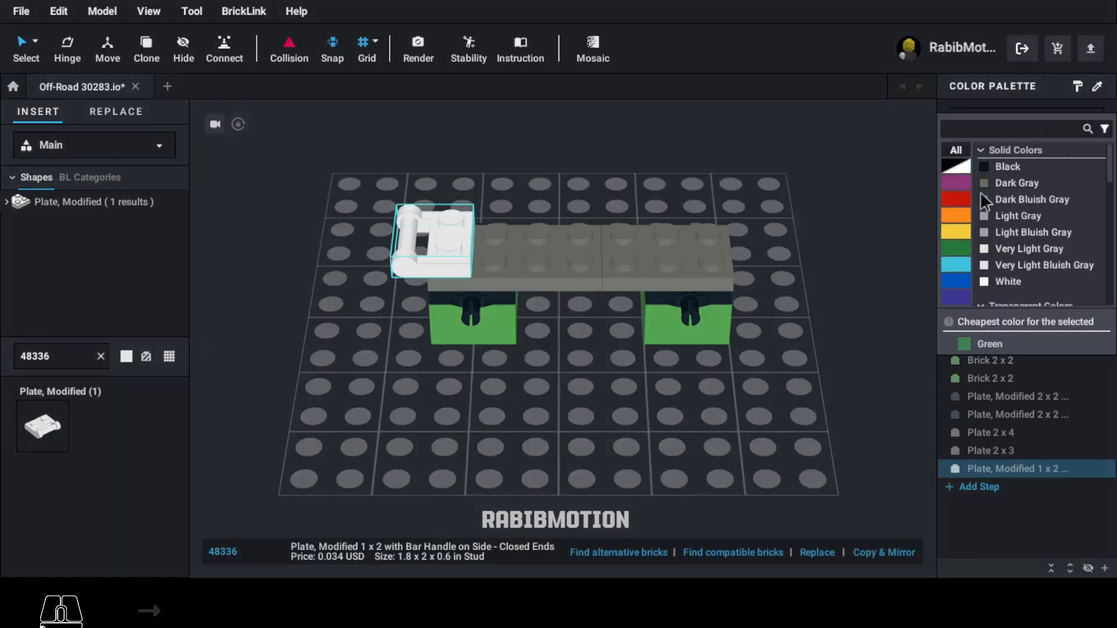
{"action": "left_click", "coordinate": [1024, 233]}
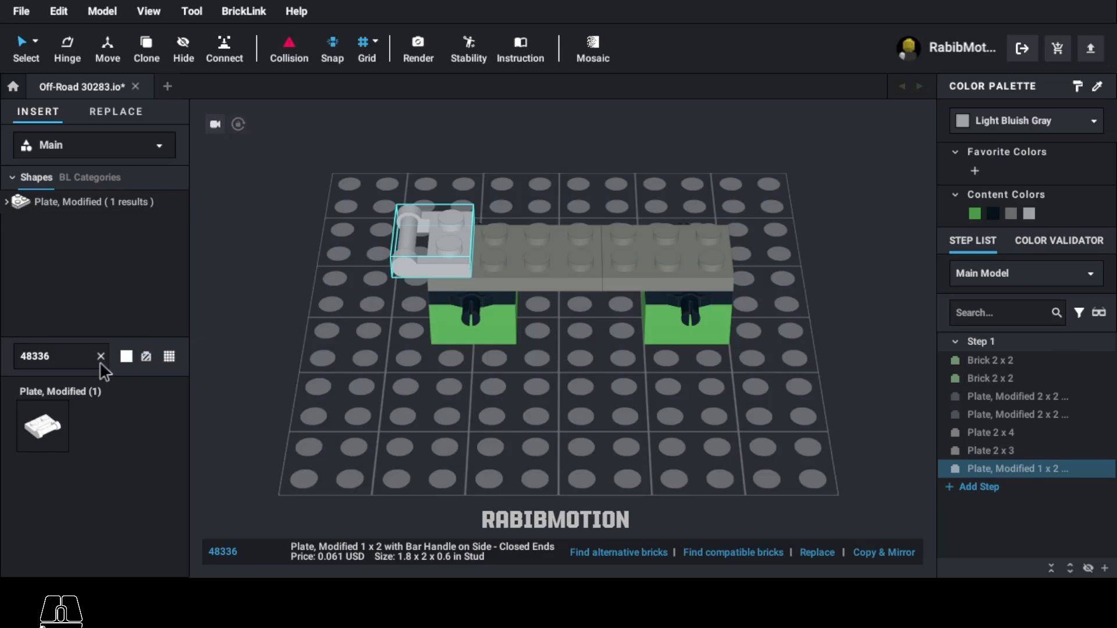
Step: Add a 2 x 6 plate (3795) over the rest of the chassis beside the handle plate and colour it Light Bluish Gray
{"action": "type", "text": "3795"}
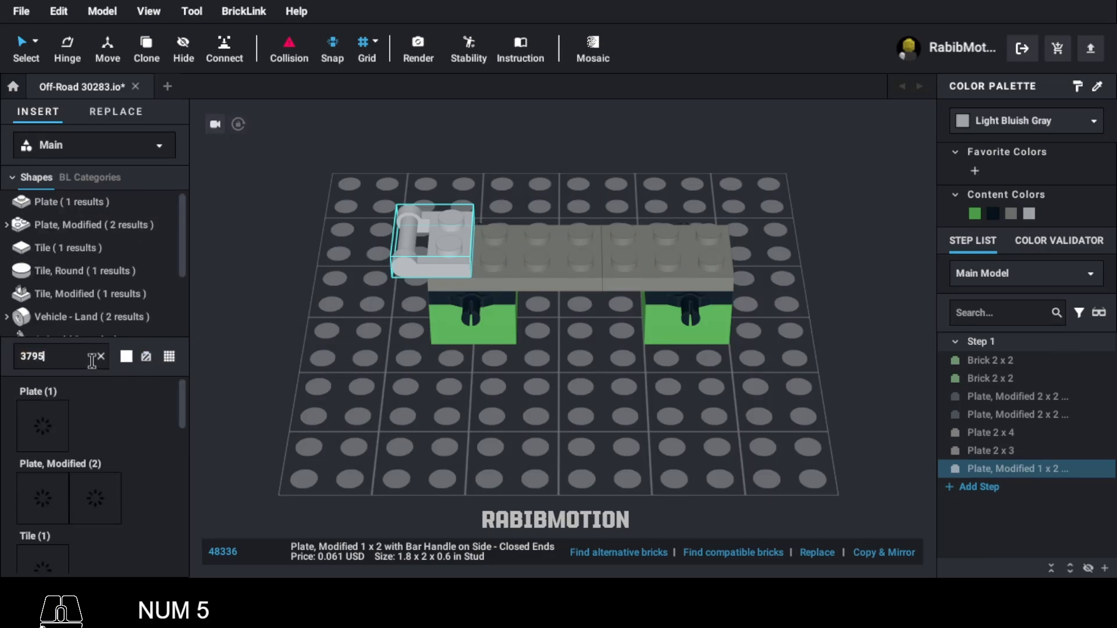
{"action": "left_click_drag", "start_coordinate": [38, 428], "coordinate": [603, 241]}
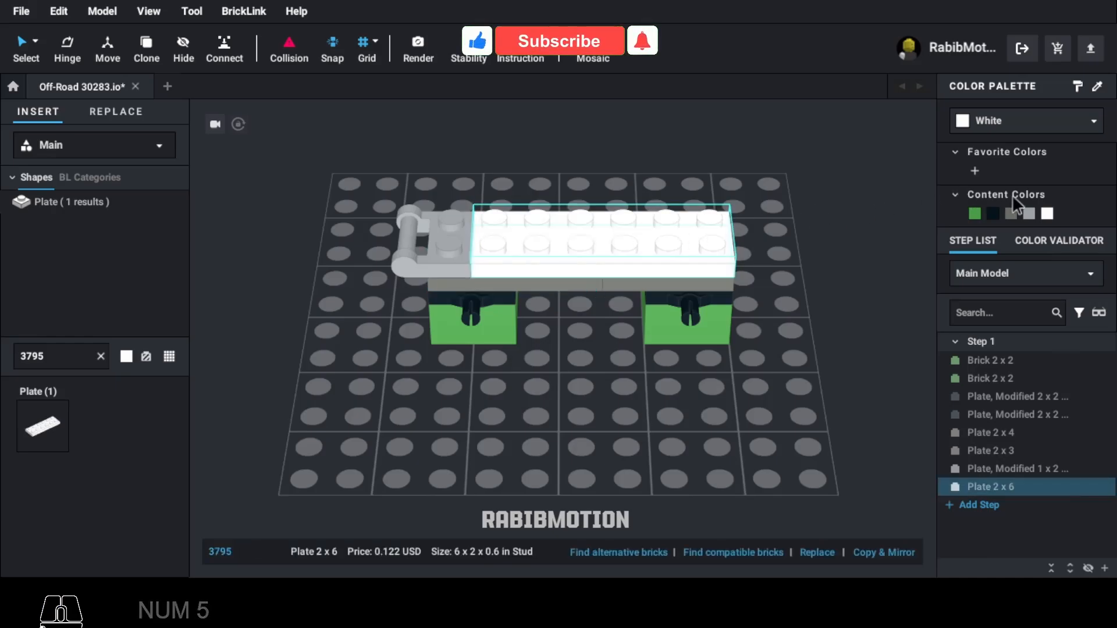
{"action": "left_click", "coordinate": [1011, 213]}
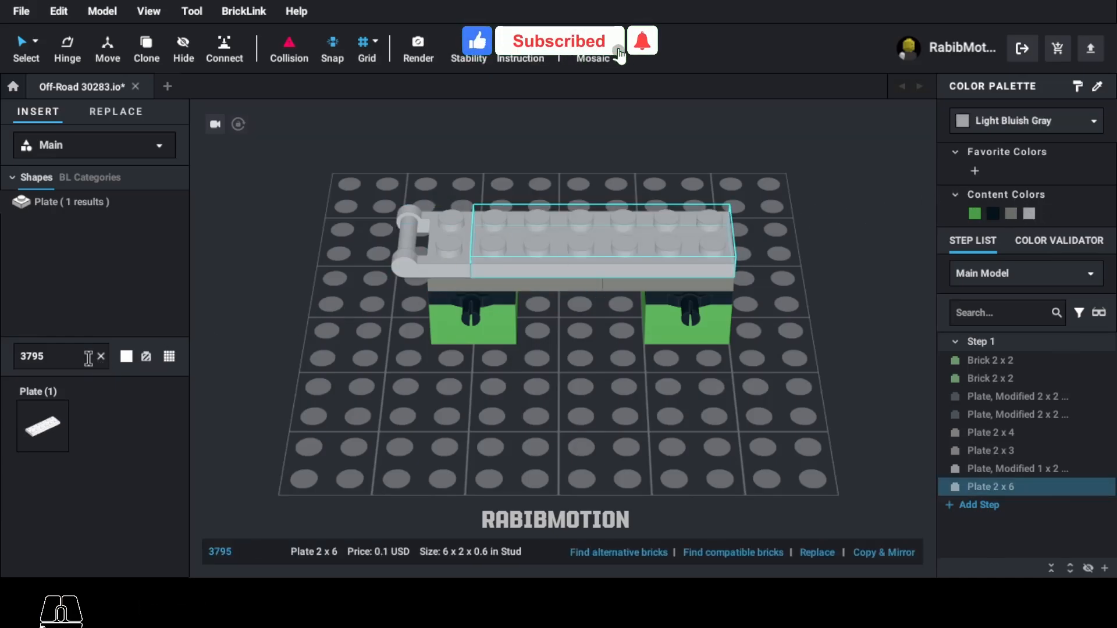
Step: Place a white 2 x 2 plate (3022) on the chassis's handle end and clone it onto the opposite end
{"action": "right_click_drag", "start_coordinate": [314, 372], "coordinate": [220, 372]}
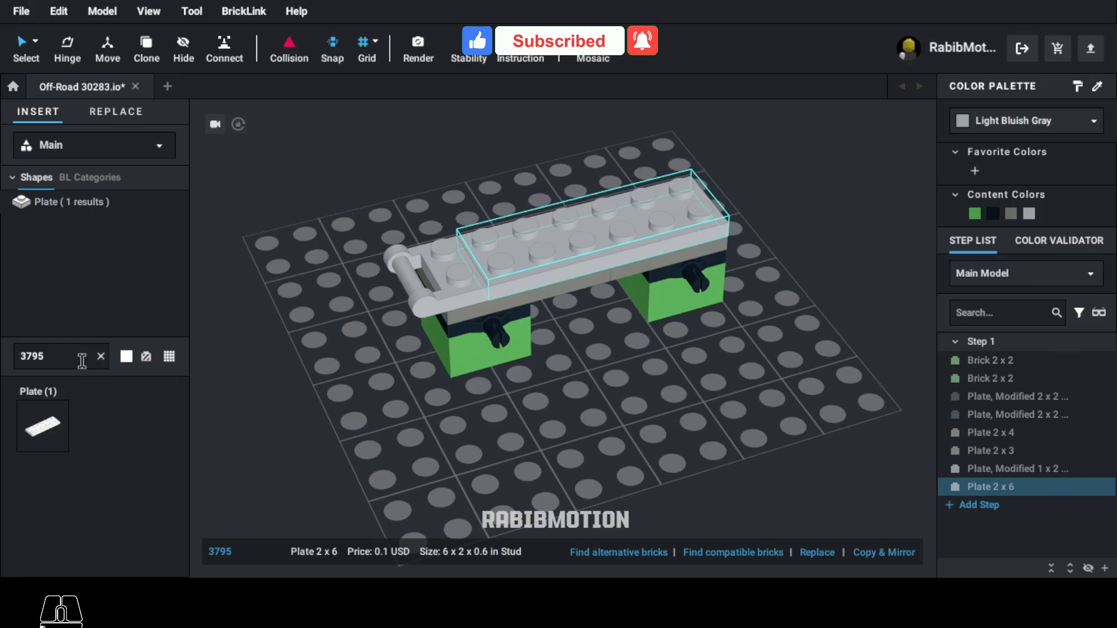
{"action": "type", "text": "3022"}
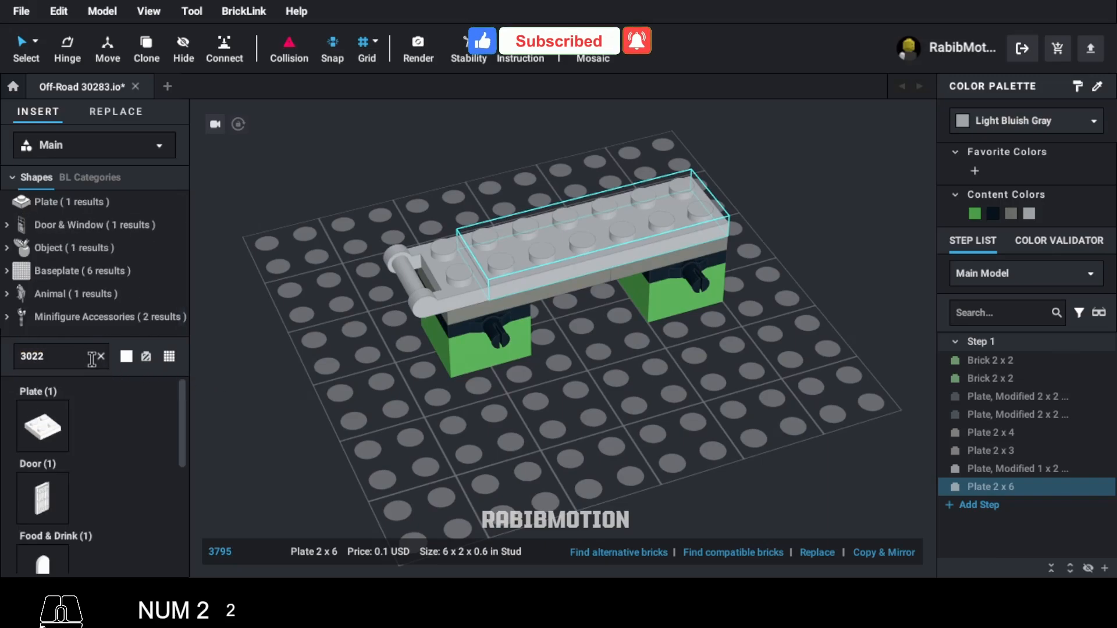
{"action": "left_click", "coordinate": [43, 427]}
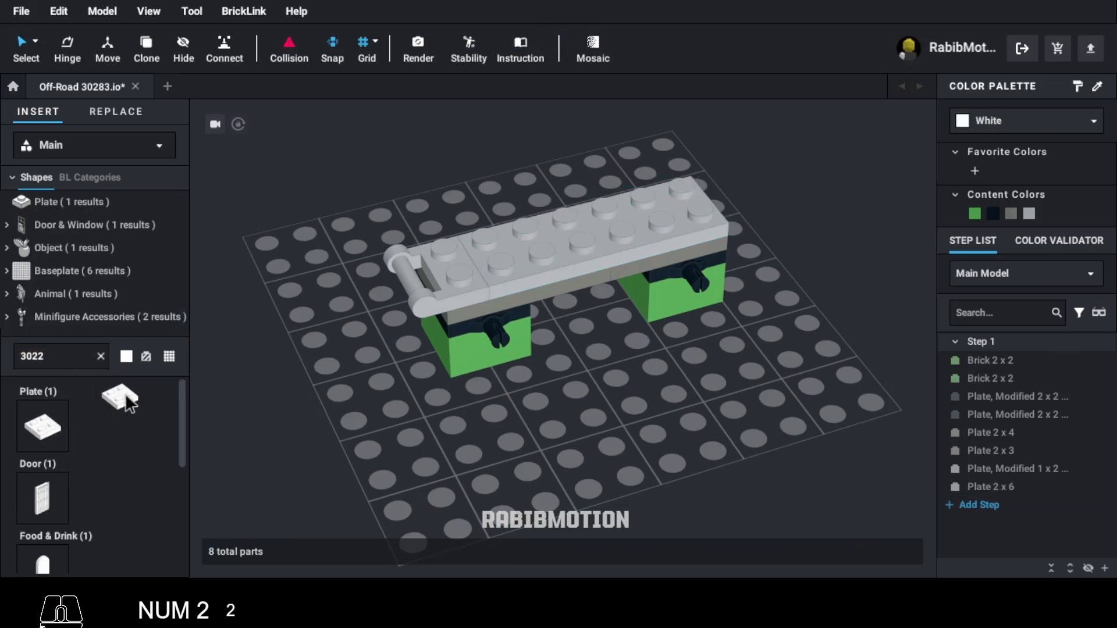
{"action": "left_click", "coordinate": [480, 257]}
{"action": "key", "text": "c"}
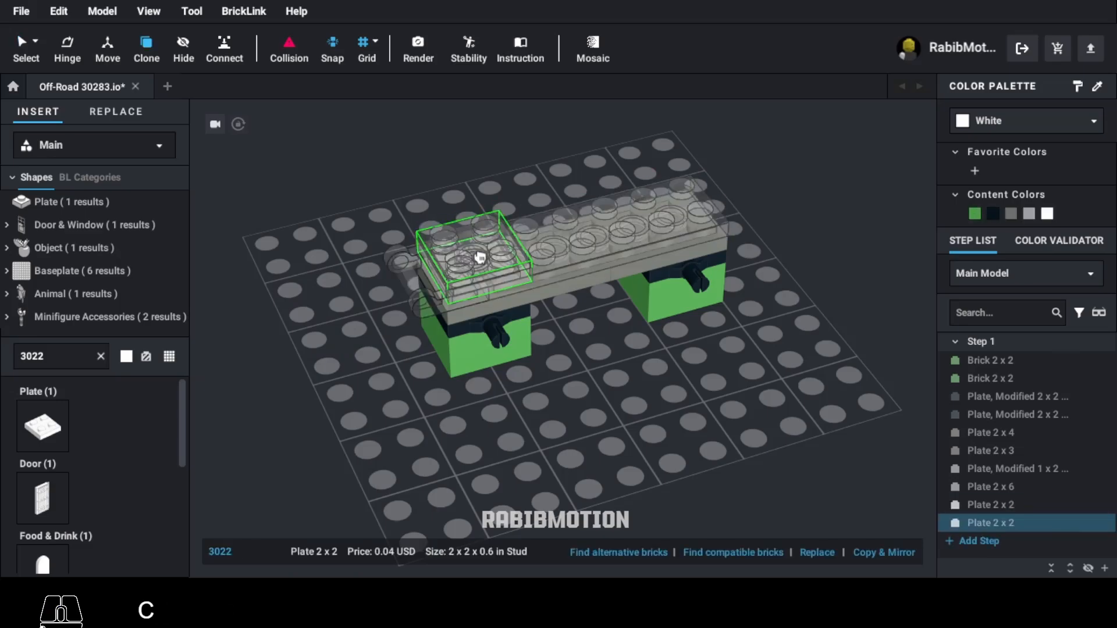
{"action": "left_click", "coordinate": [674, 201]}
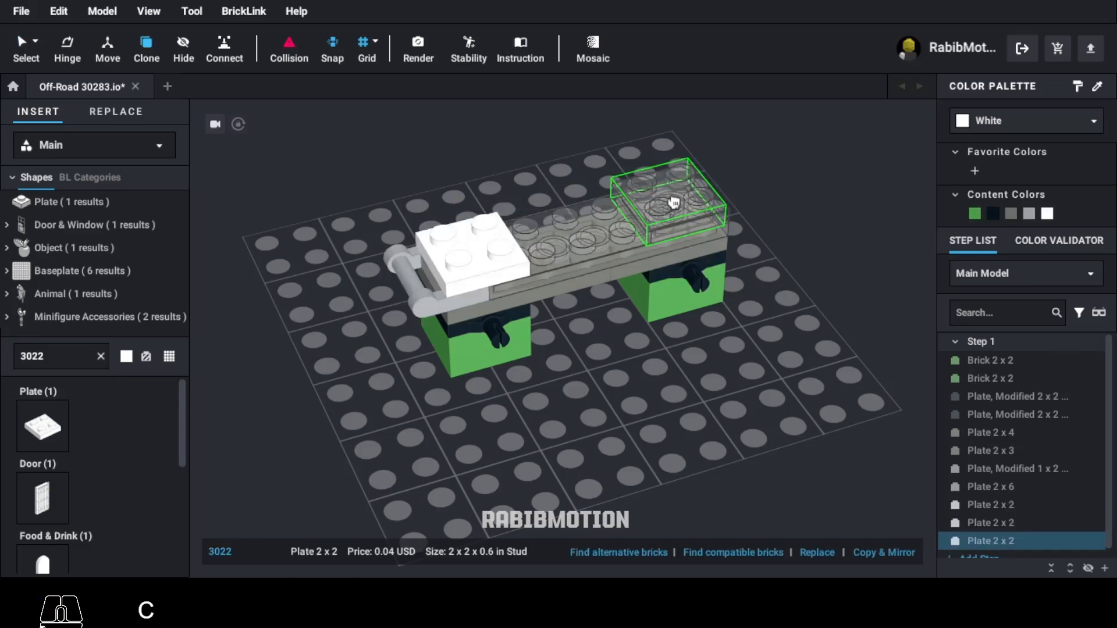
{"action": "key", "text": "Escape"}
Step: Add a Dark Bluish Gray 2 x 3 plate (3021) overhanging the chassis's far side between the white plates, and clone it onto the near side
{"action": "type", "text": "3021"}
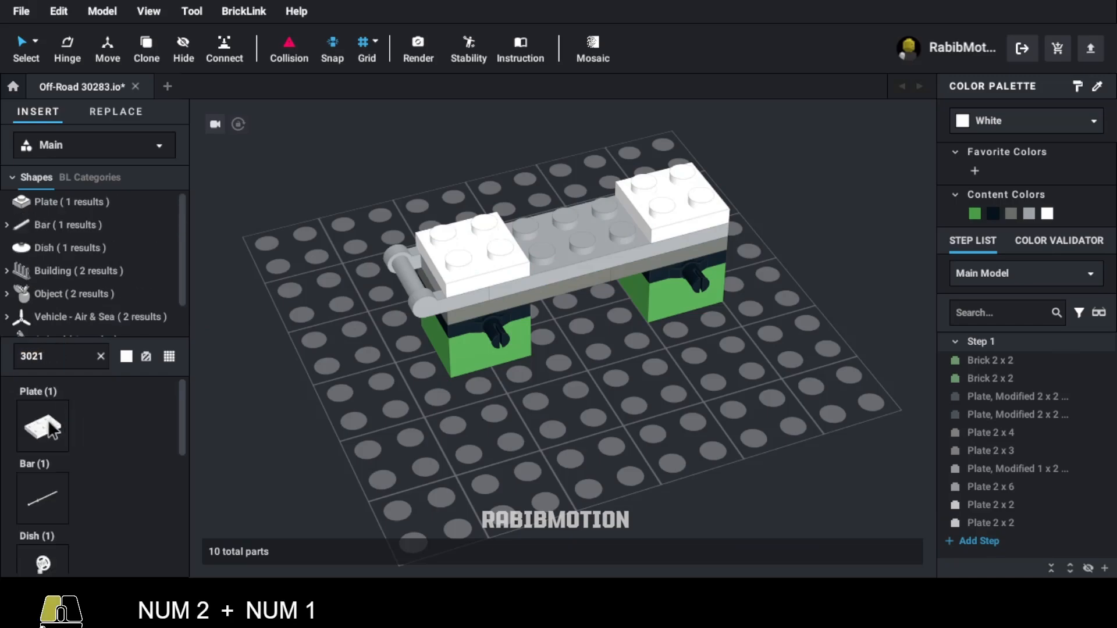
{"action": "left_click", "coordinate": [42, 427]}
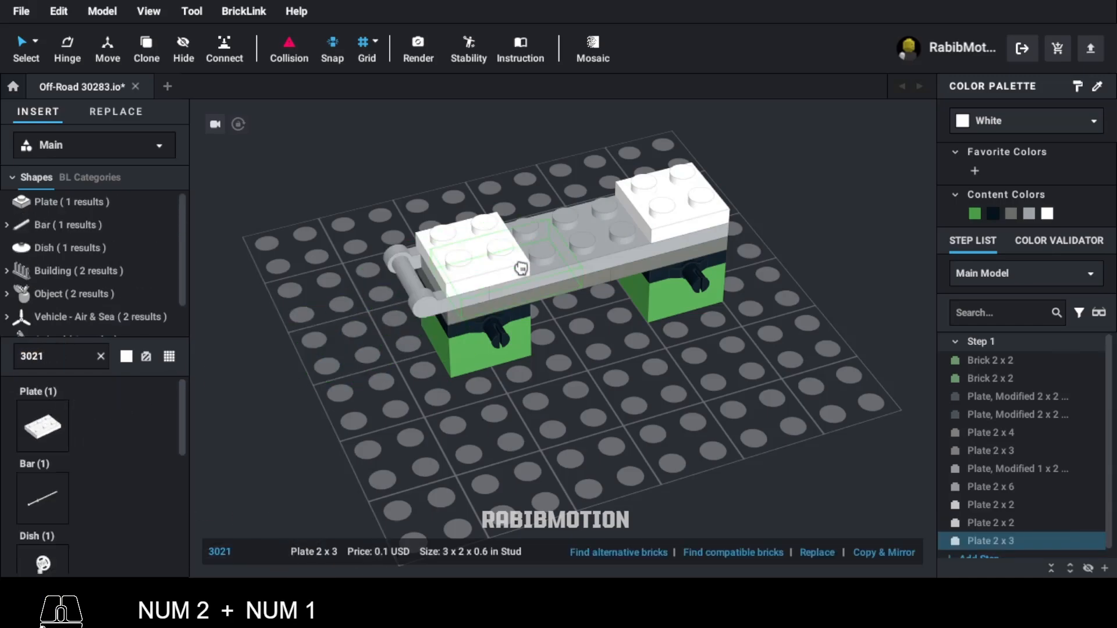
{"action": "left_click", "coordinate": [564, 195]}
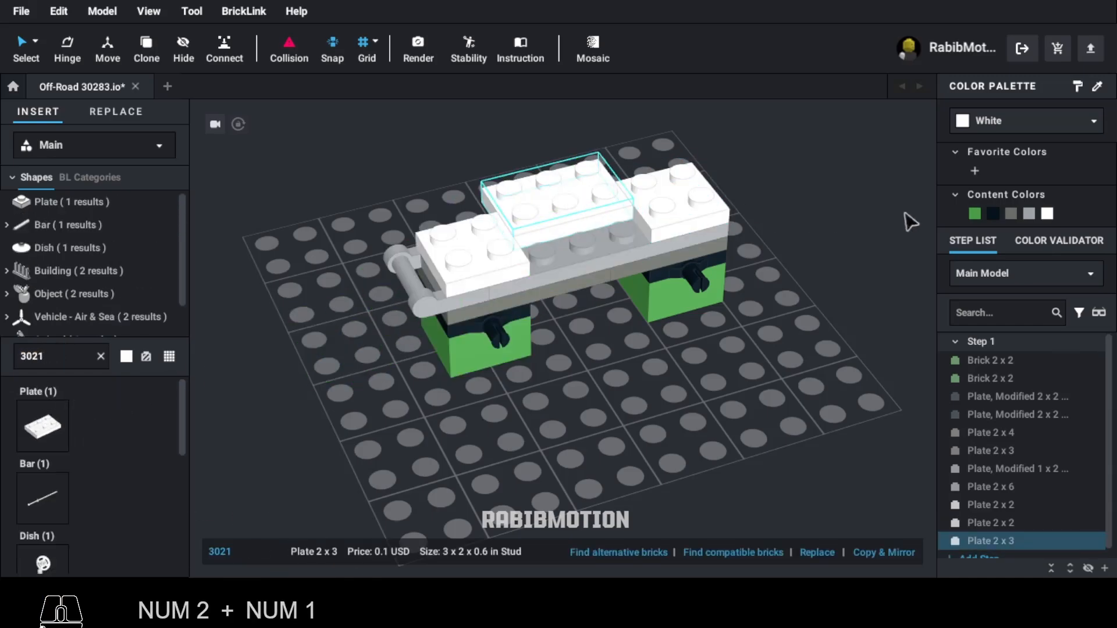
{"action": "left_click", "coordinate": [1010, 213]}
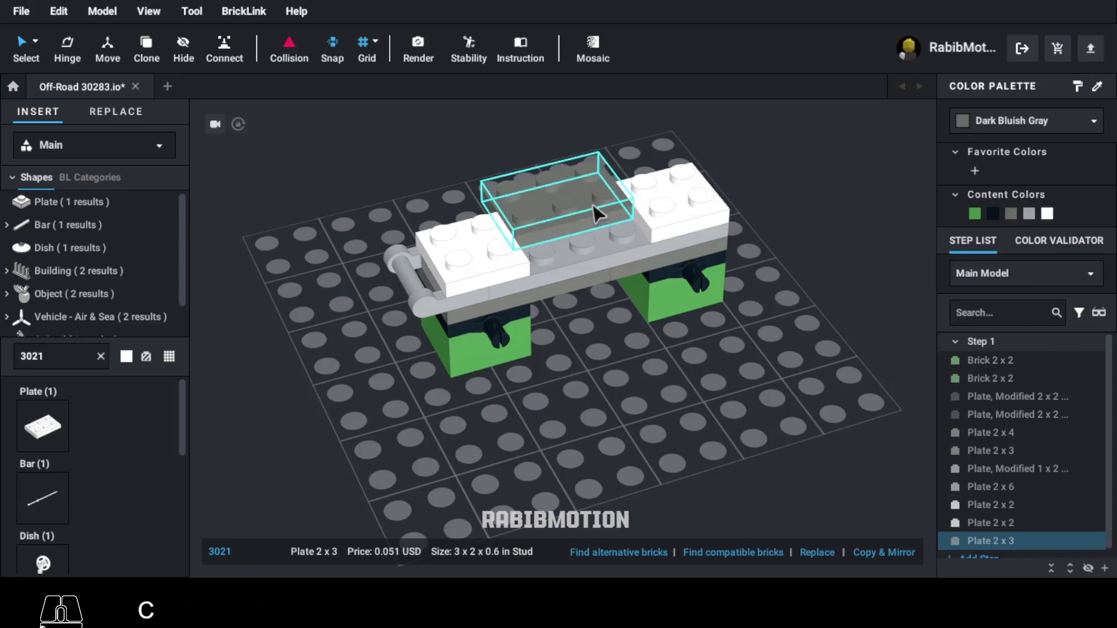
{"action": "left_click", "coordinate": [596, 233]}
{"action": "key", "text": "Escape"}
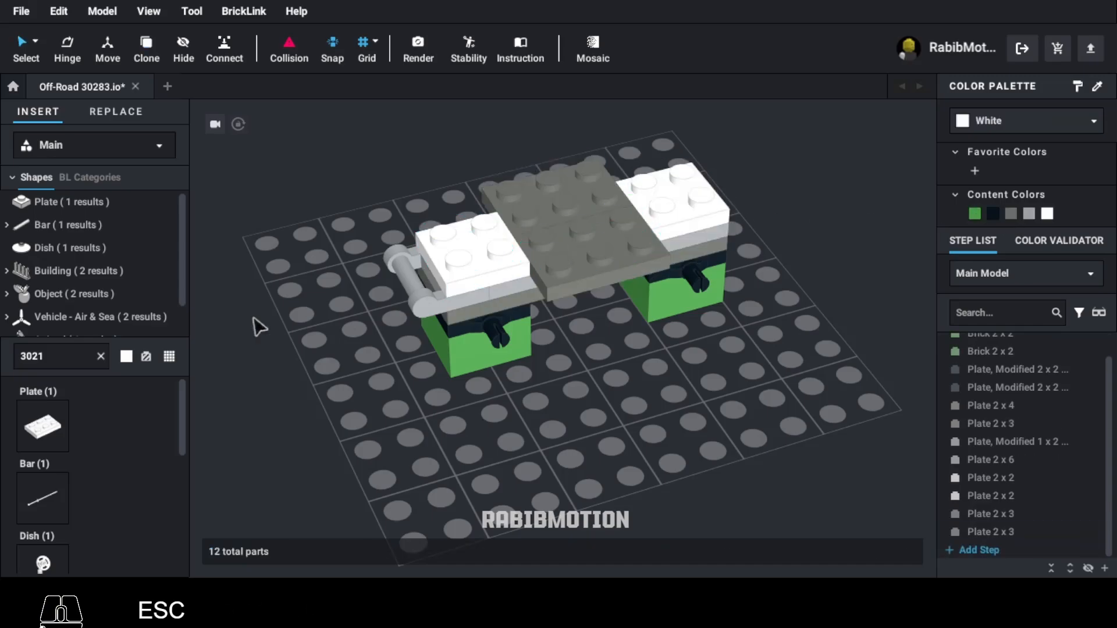
Step: Add a 2 x 4 plate (3020) crosswise over the two middle gray plates, against the right white plate, and colour it Yellow
{"action": "type", "text": "3020"}
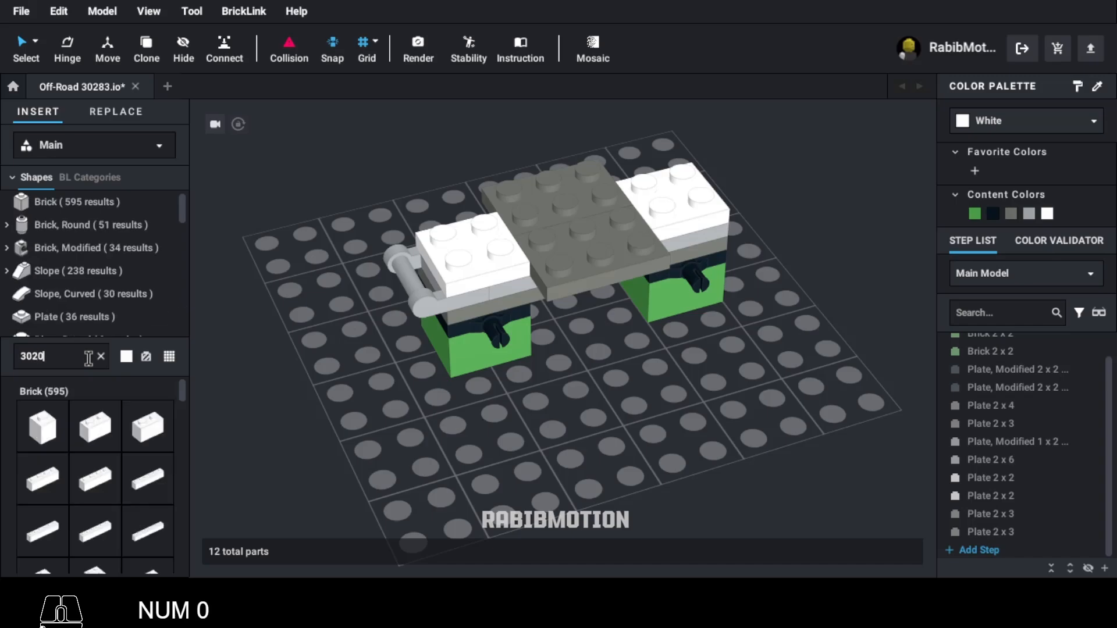
{"action": "left_click", "coordinate": [57, 421]}
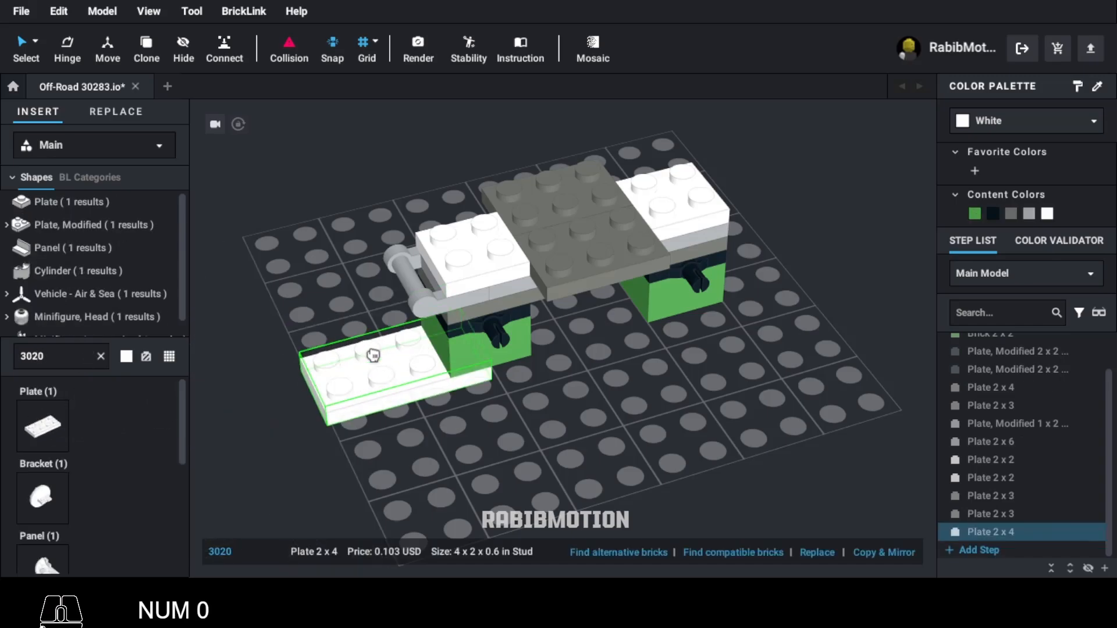
{"action": "key", "text": "Right"}
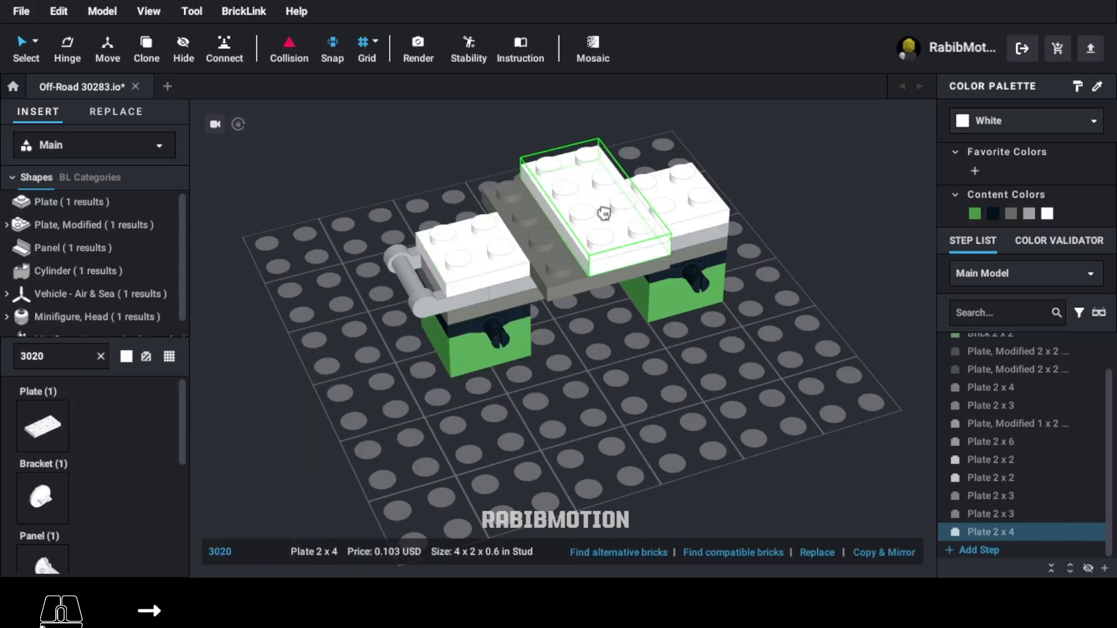
{"action": "left_click", "coordinate": [603, 213]}
{"action": "left_click", "coordinate": [1013, 118]}
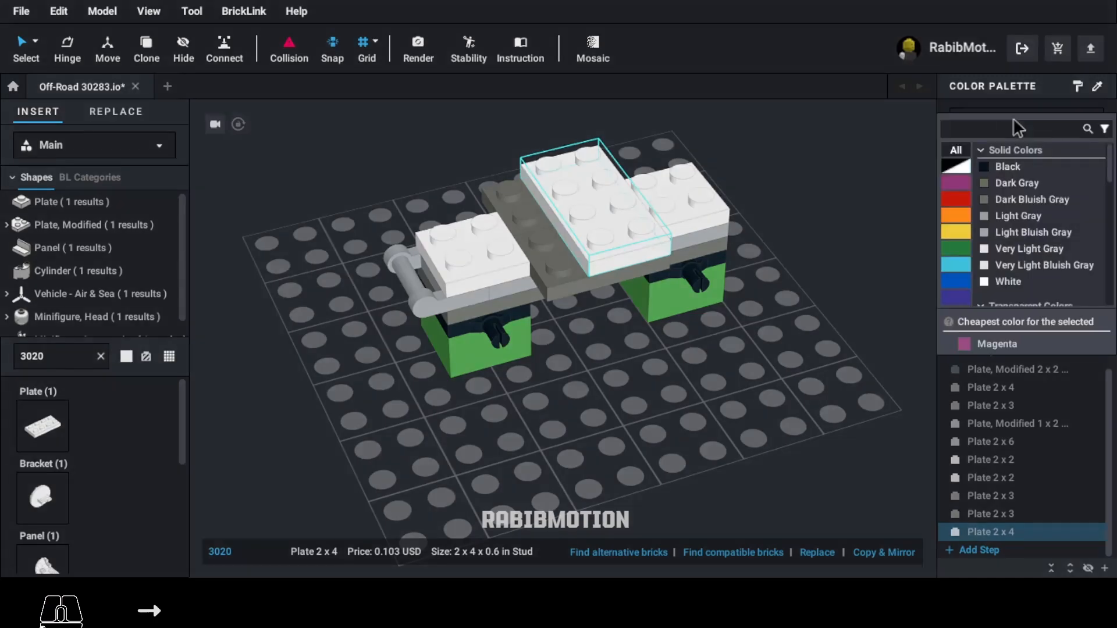
{"action": "type", "text": "yellow"}
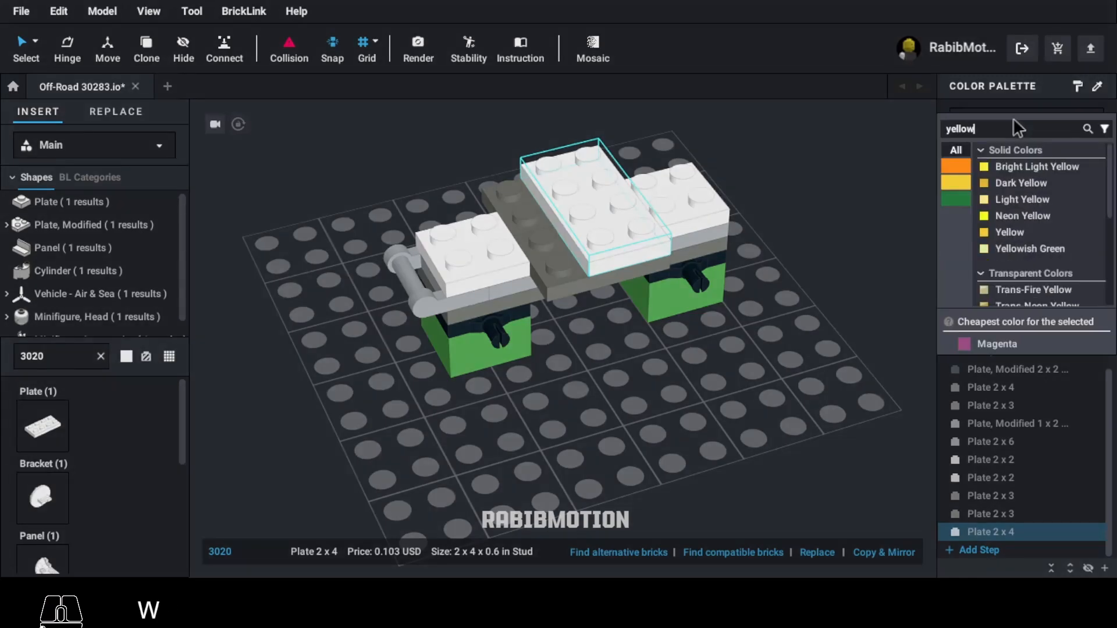
{"action": "left_click", "coordinate": [1008, 233]}
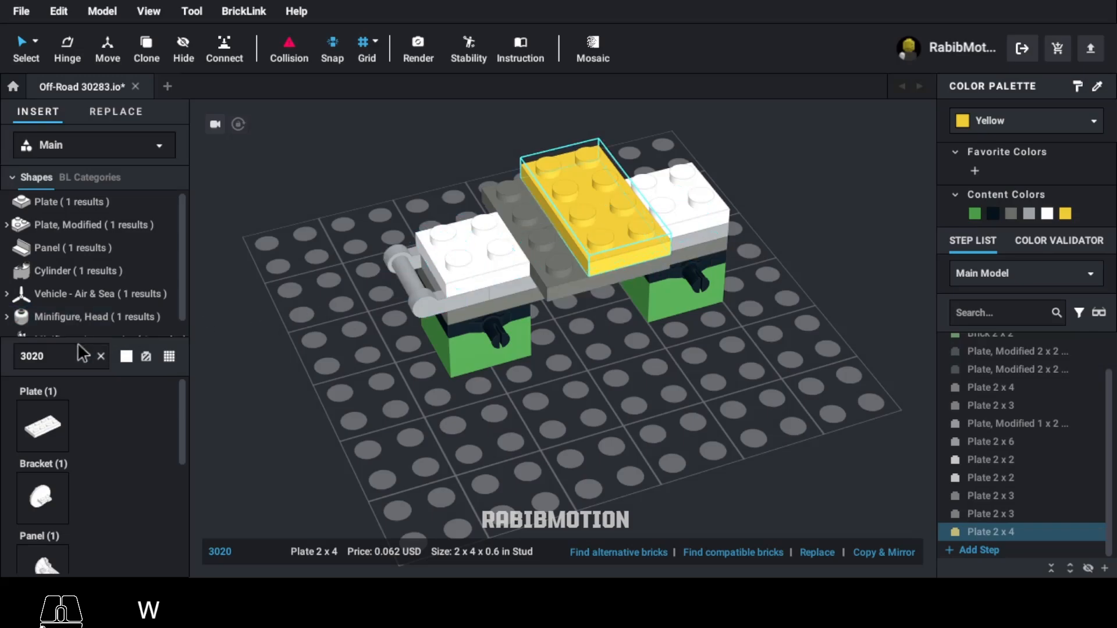
Step: Add a 1 x 4 plate (3710) crosswise over the exposed gray strip beside the yellow 2 x 4 plate and colour it Yellow
{"action": "double_click", "coordinate": [89, 356]}
{"action": "type", "text": "3710"}
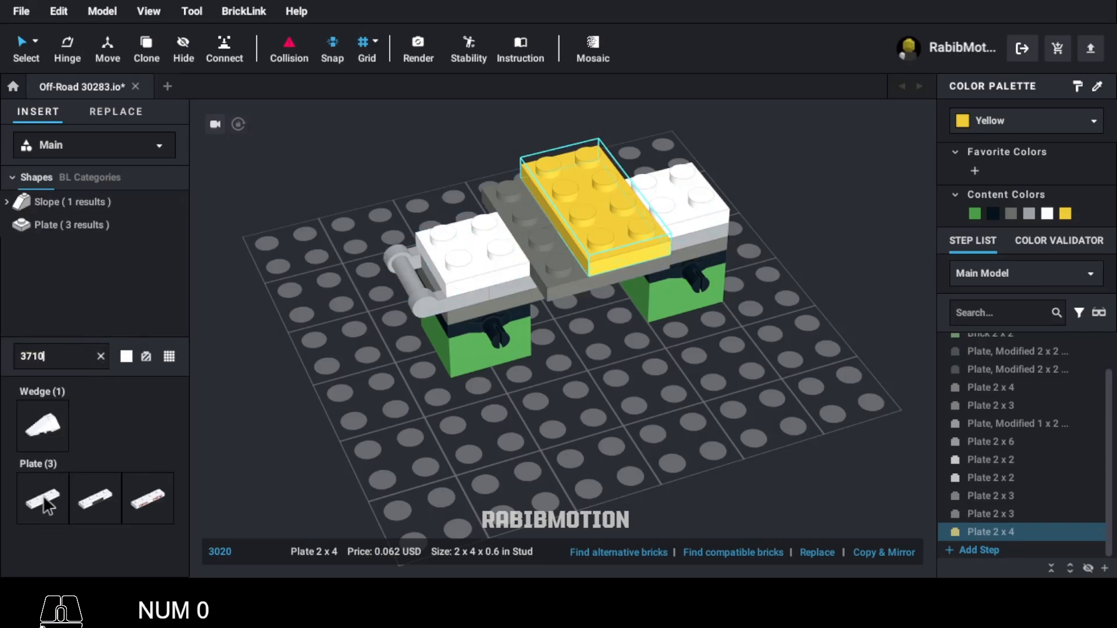
{"action": "left_click", "coordinate": [43, 500]}
{"action": "key", "text": "Right"}
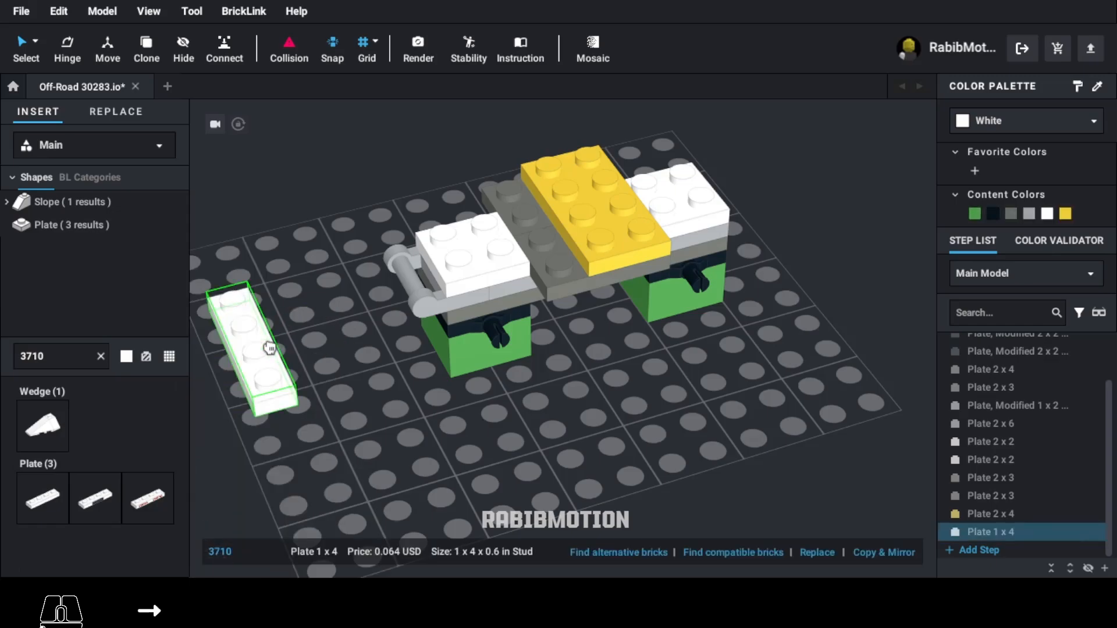
{"action": "left_click", "coordinate": [536, 218]}
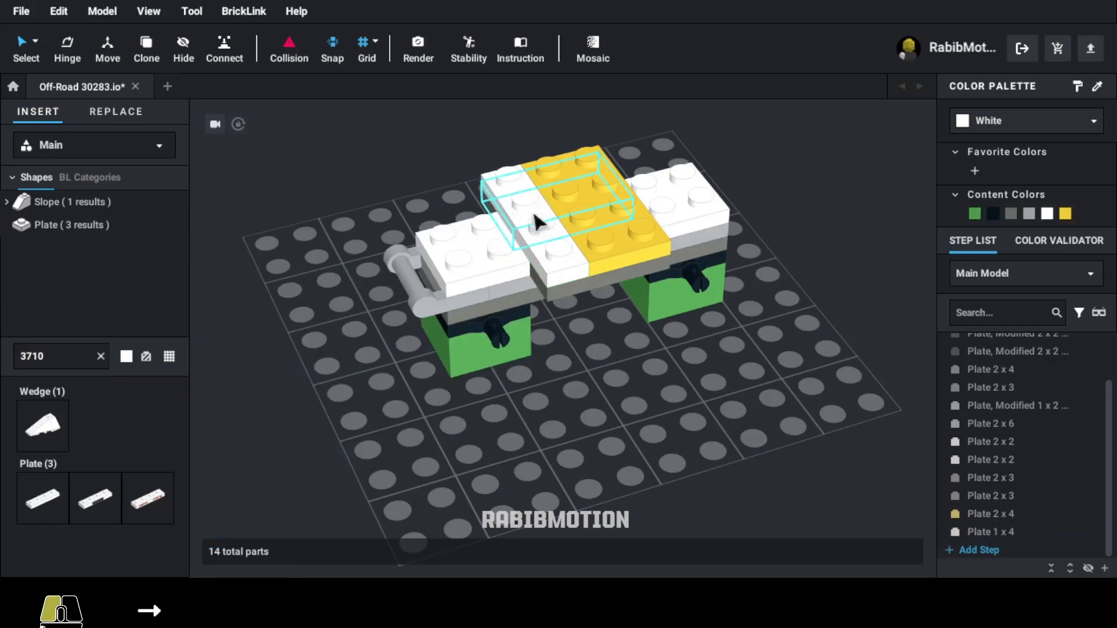
{"action": "left_click", "coordinate": [1065, 213]}
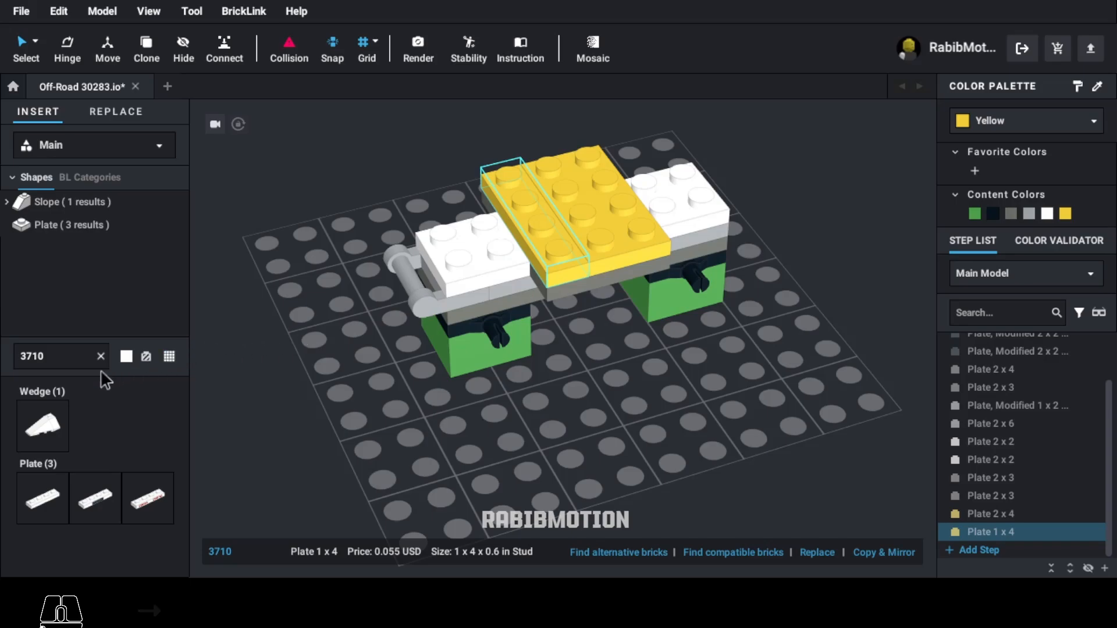
Step: Add a 2 x 4 mudguard (60212) crosswise over the white plate at the handle end and colour it Yellow
{"action": "type", "text": "60212"}
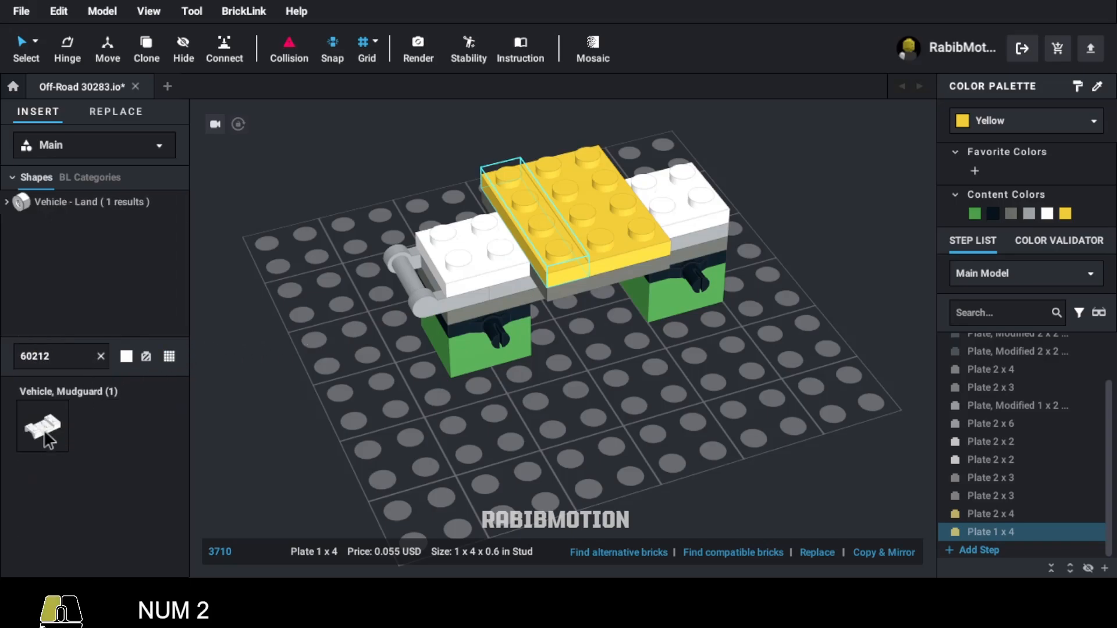
{"action": "left_click_drag", "start_coordinate": [46, 439], "coordinate": [263, 402]}
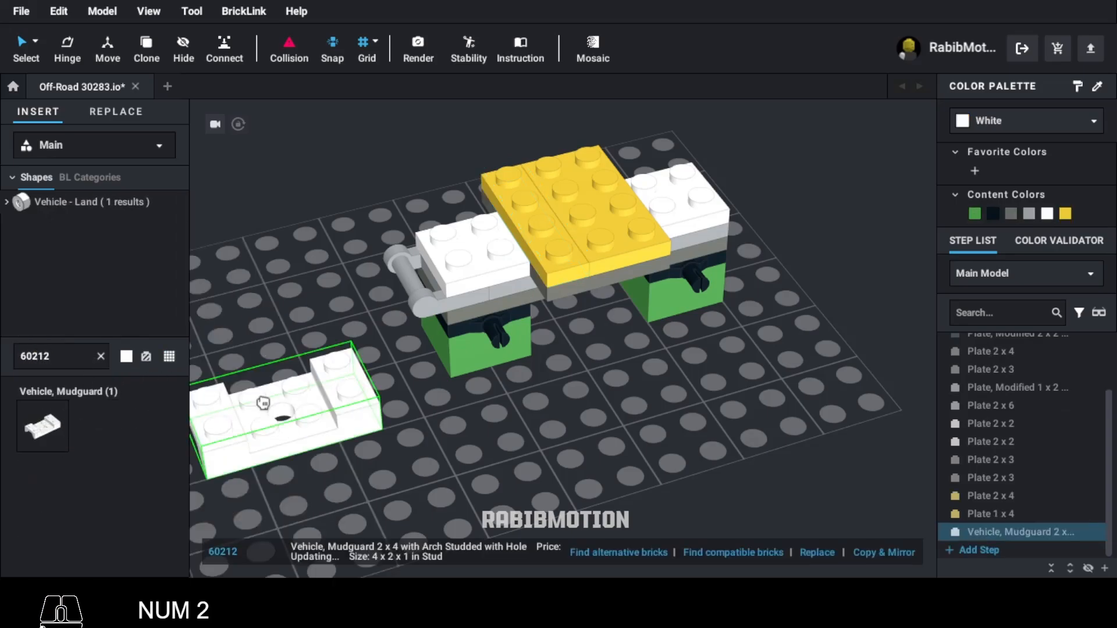
{"action": "key", "text": "Right"}
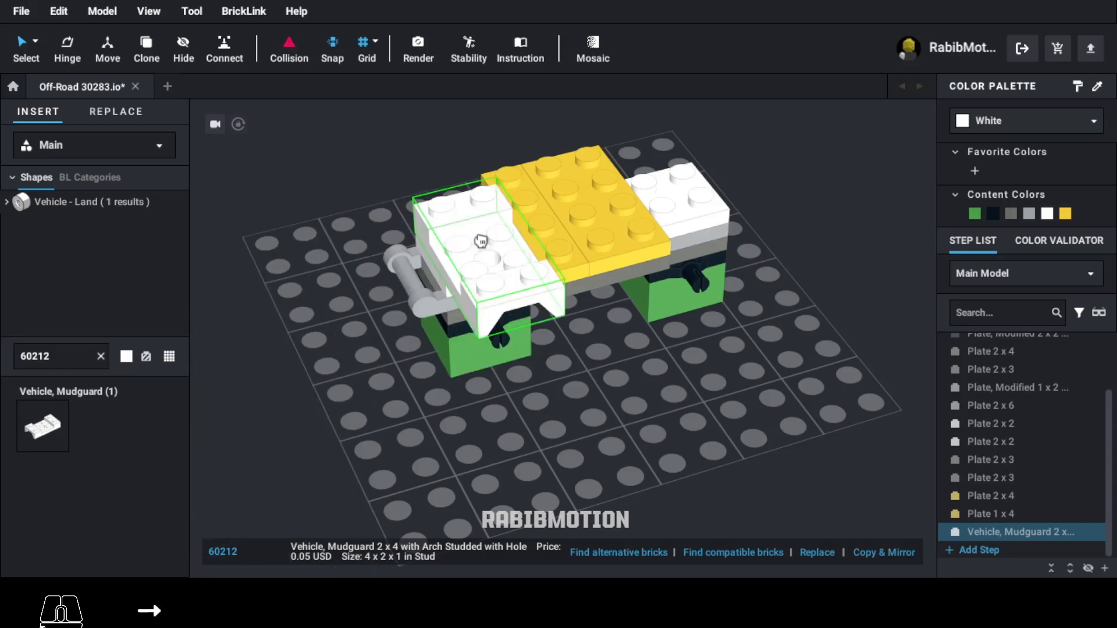
{"action": "left_click", "coordinate": [482, 232]}
{"action": "left_click", "coordinate": [1063, 214]}
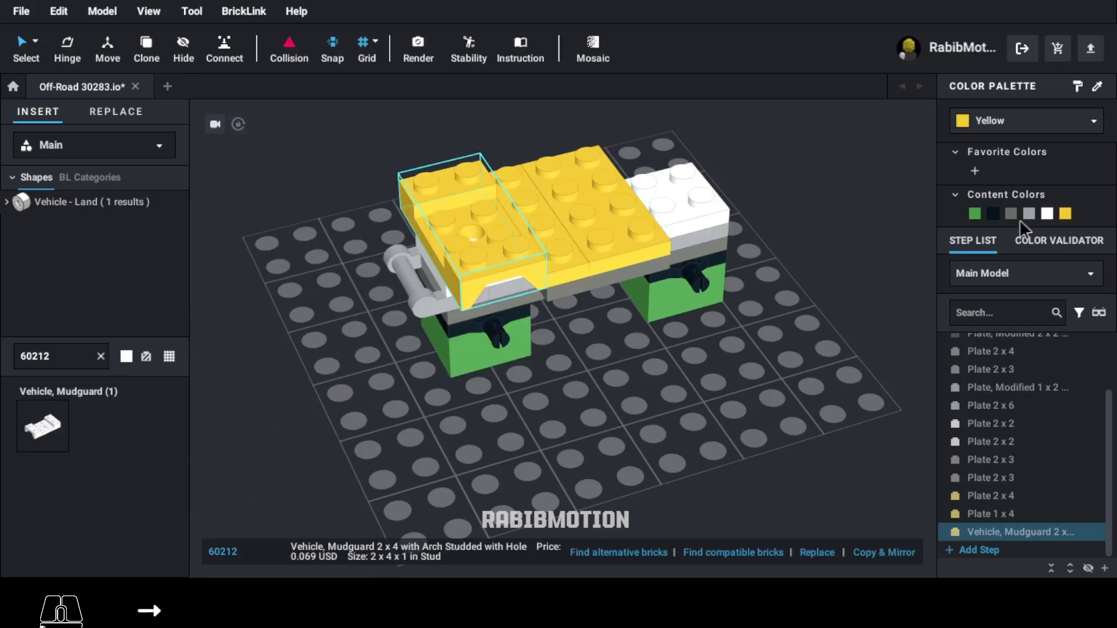
Step: Clone the yellow mudguard onto the white plate at the end opposite the handle
{"action": "key", "text": "c"}
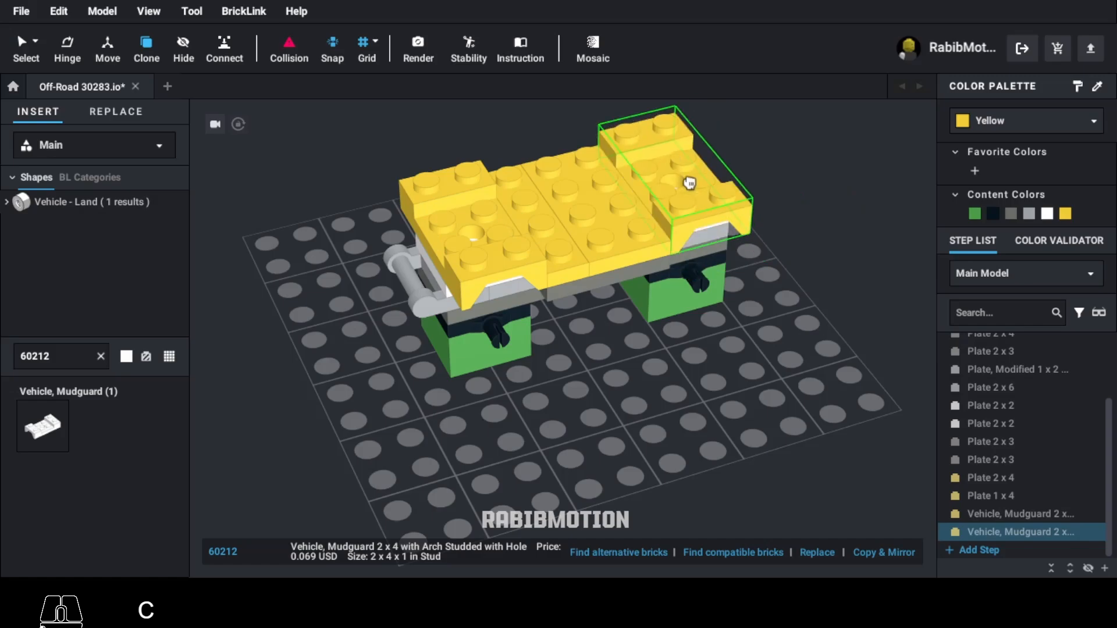
{"action": "left_click", "coordinate": [688, 181]}
{"action": "left_click", "coordinate": [688, 181]}
{"action": "key", "text": "Escape"}
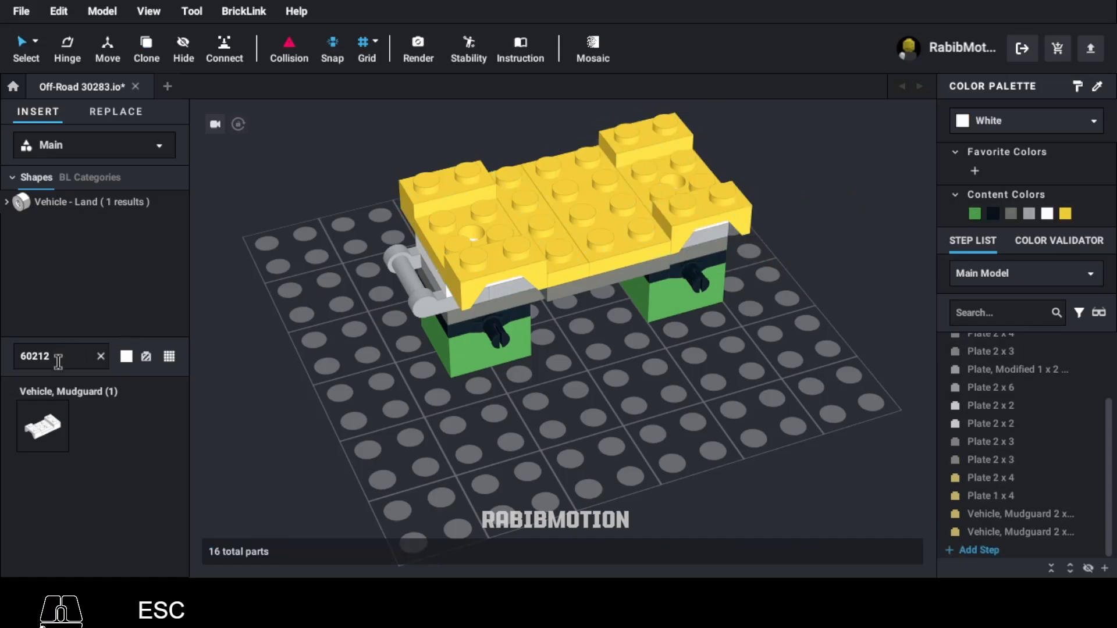
Step: Attach a wheel and tire assembly (11208c01) to the near-side pin at the handle end and clone it onto the other near-side pin
{"action": "type", "text": "112"}
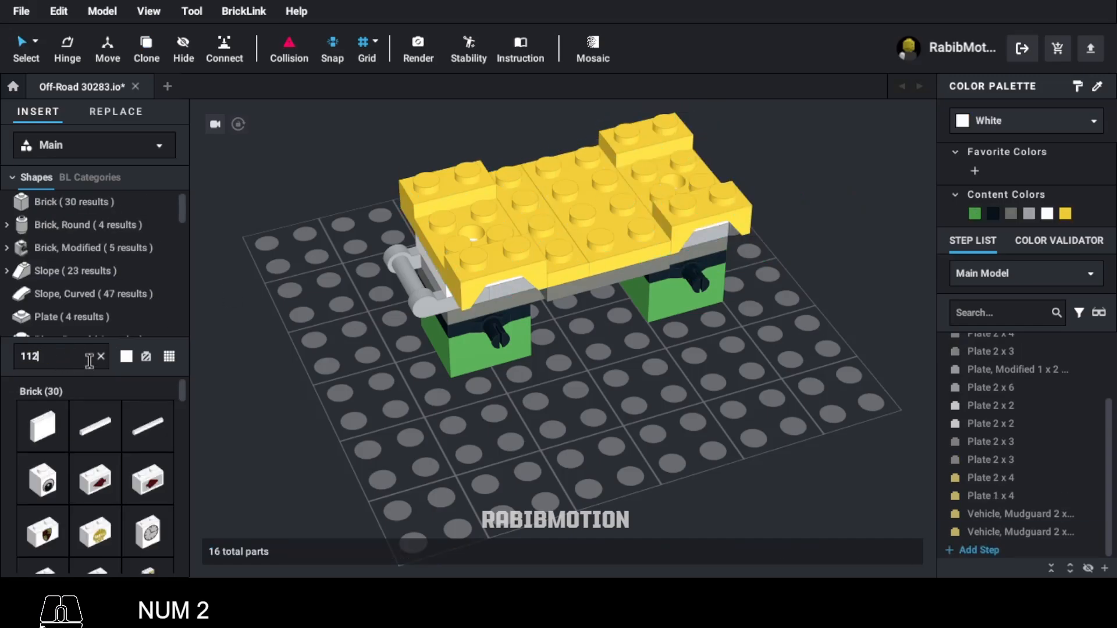
{"action": "type", "text": "08"}
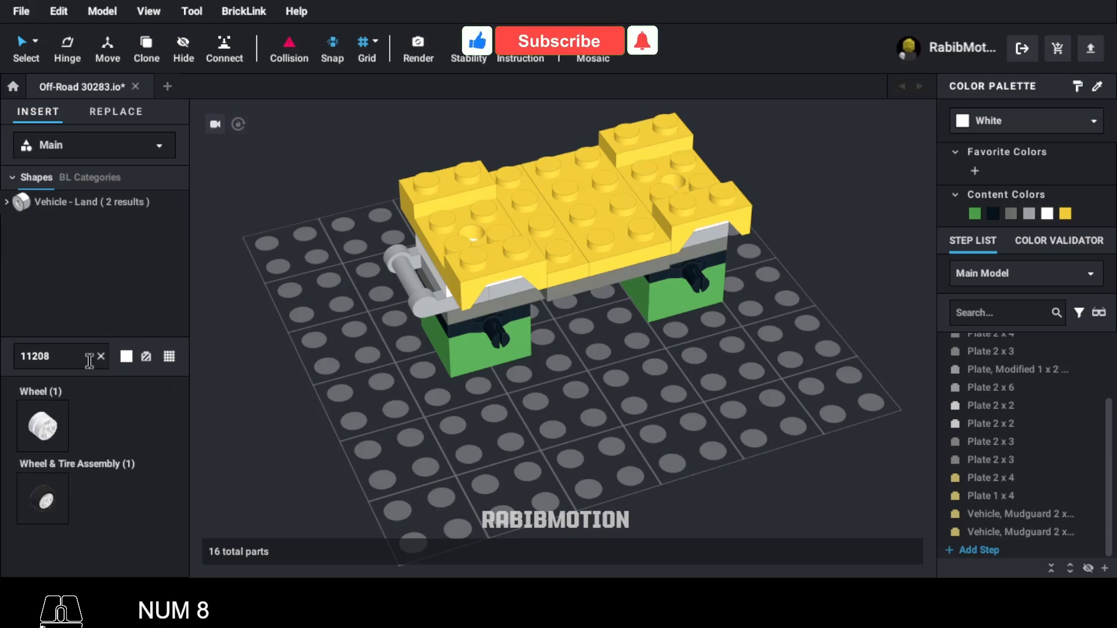
{"action": "type", "text": "c01"}
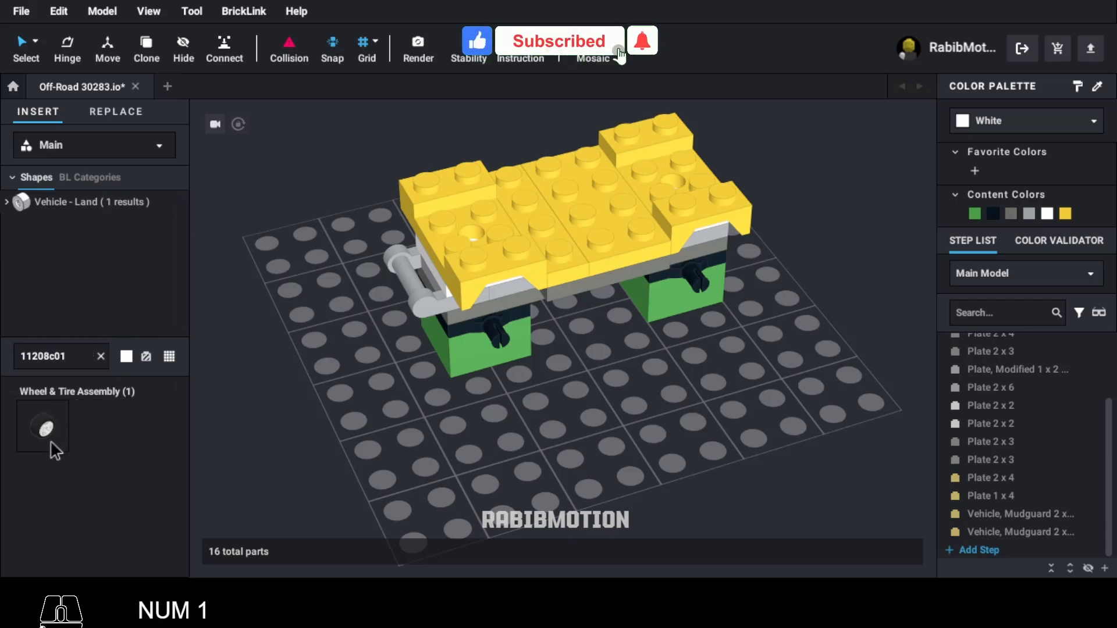
{"action": "left_click_drag", "start_coordinate": [131, 437], "coordinate": [513, 372]}
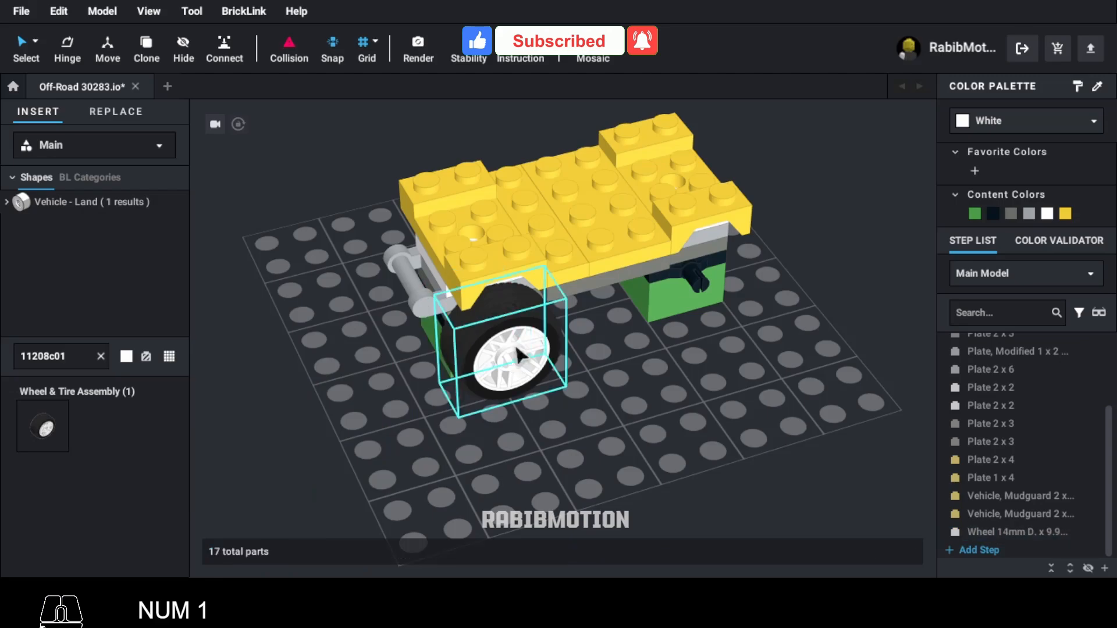
{"action": "left_click", "coordinate": [514, 341]}
{"action": "key", "text": "c"}
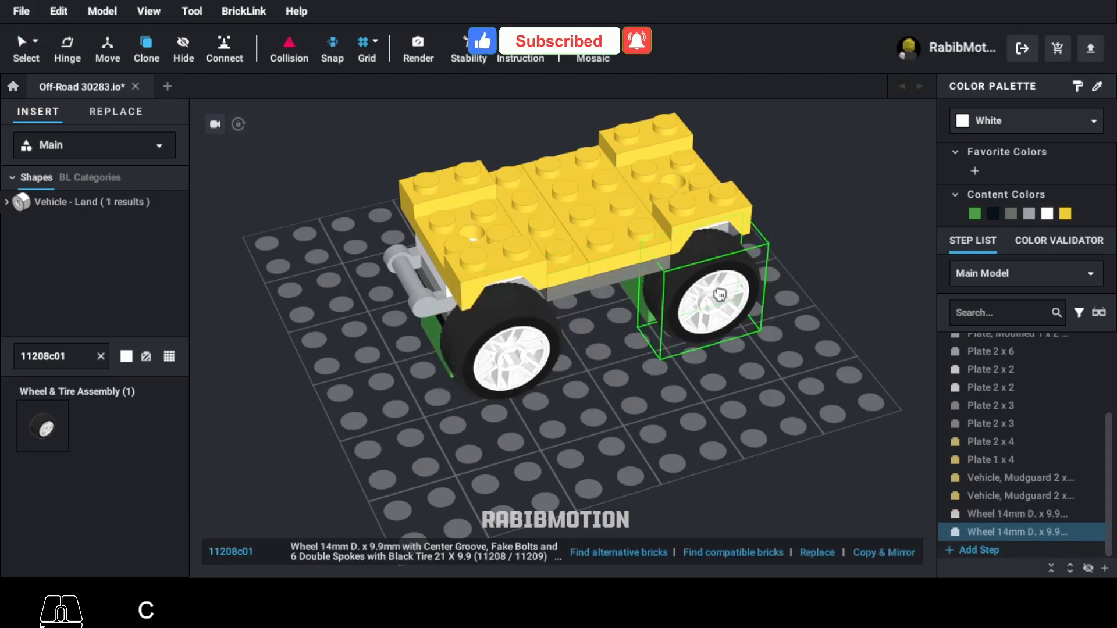
{"action": "left_click", "coordinate": [720, 296]}
Step: Clone the wheel onto both pins on the chassis's far side, turned 180 degrees so the rims face outward
{"action": "right_click_drag", "start_coordinate": [608, 317], "coordinate": [737, 309]}
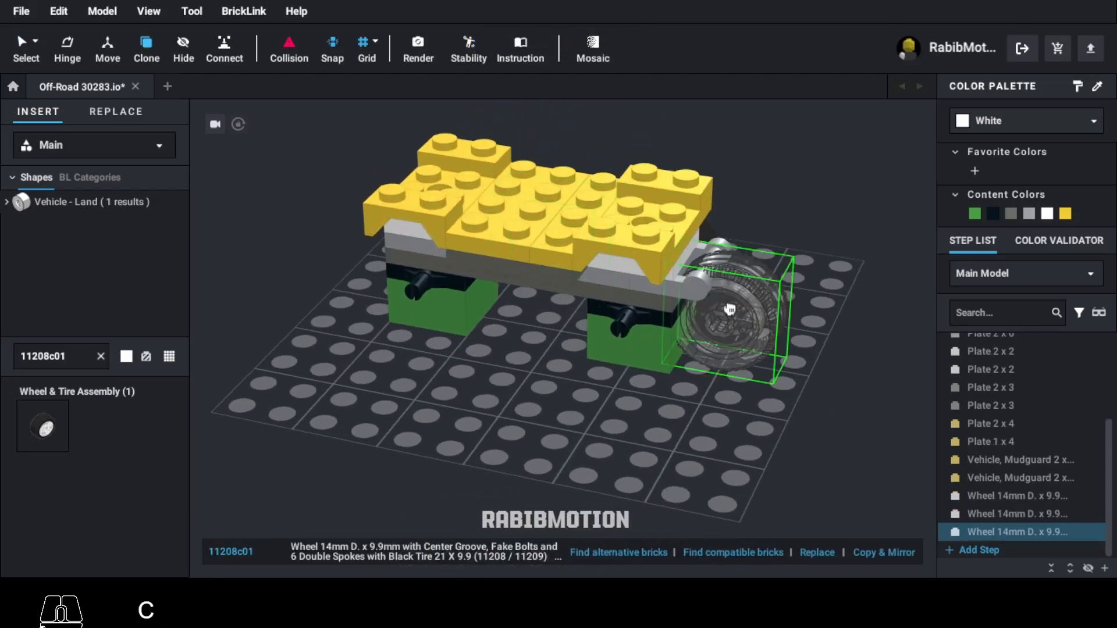
{"action": "key", "text": "Right"}
{"action": "key", "text": "Right"}
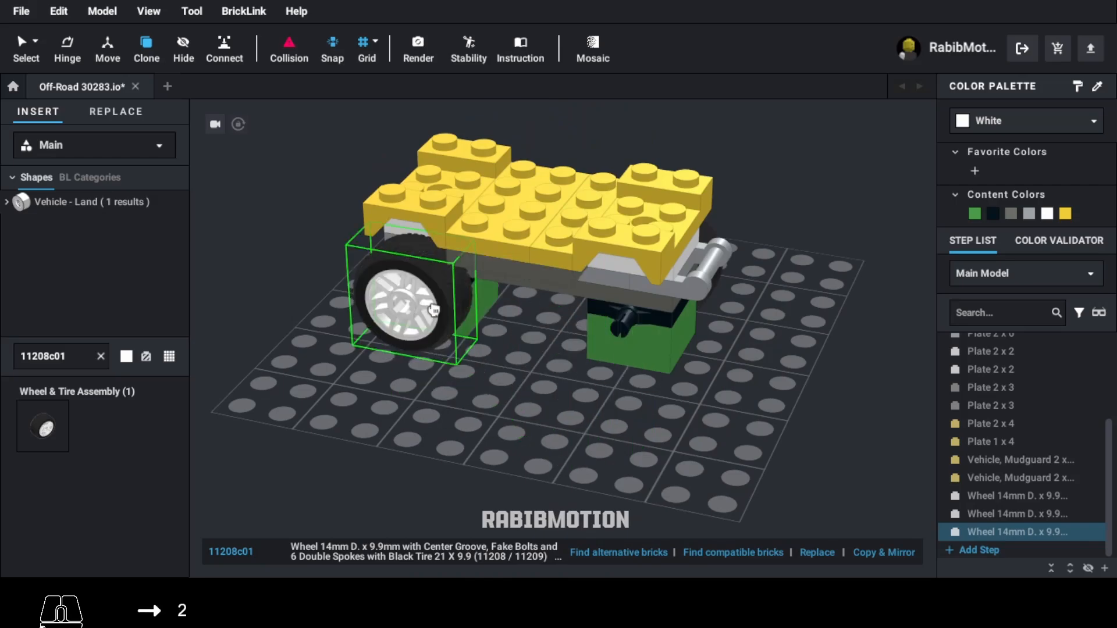
{"action": "left_click", "coordinate": [427, 303]}
{"action": "left_click", "coordinate": [613, 337]}
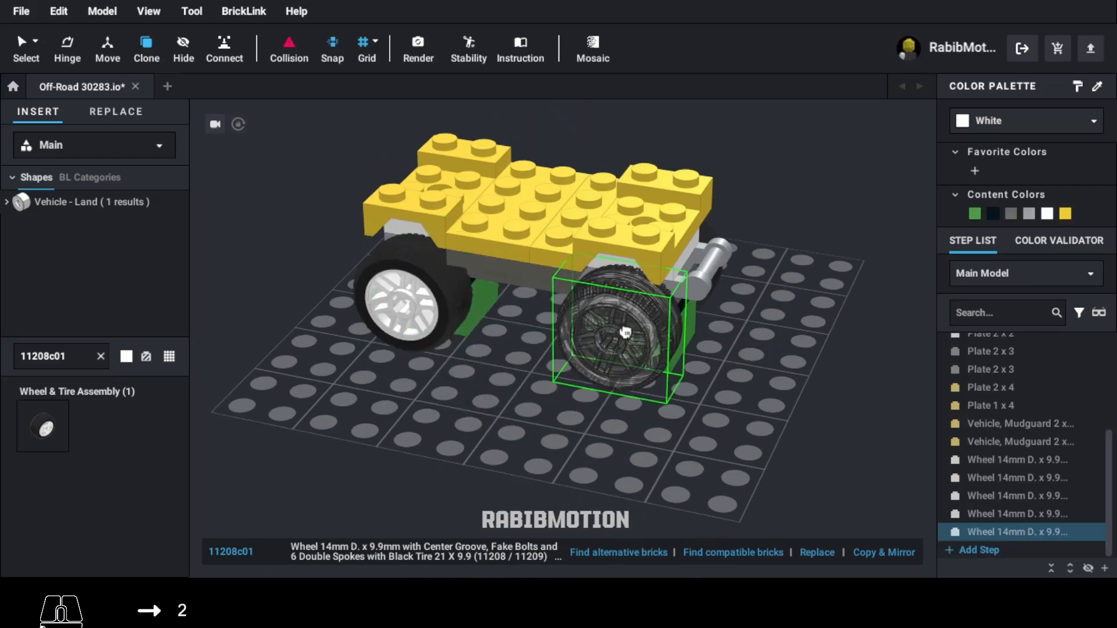
{"action": "key", "text": "Escape"}
Step: Examine the vehicle with its four wheels from the handle end
{"action": "right_click_drag", "start_coordinate": [605, 392], "coordinate": [638, 407]}
{"action": "right_click", "coordinate": [356, 400]}
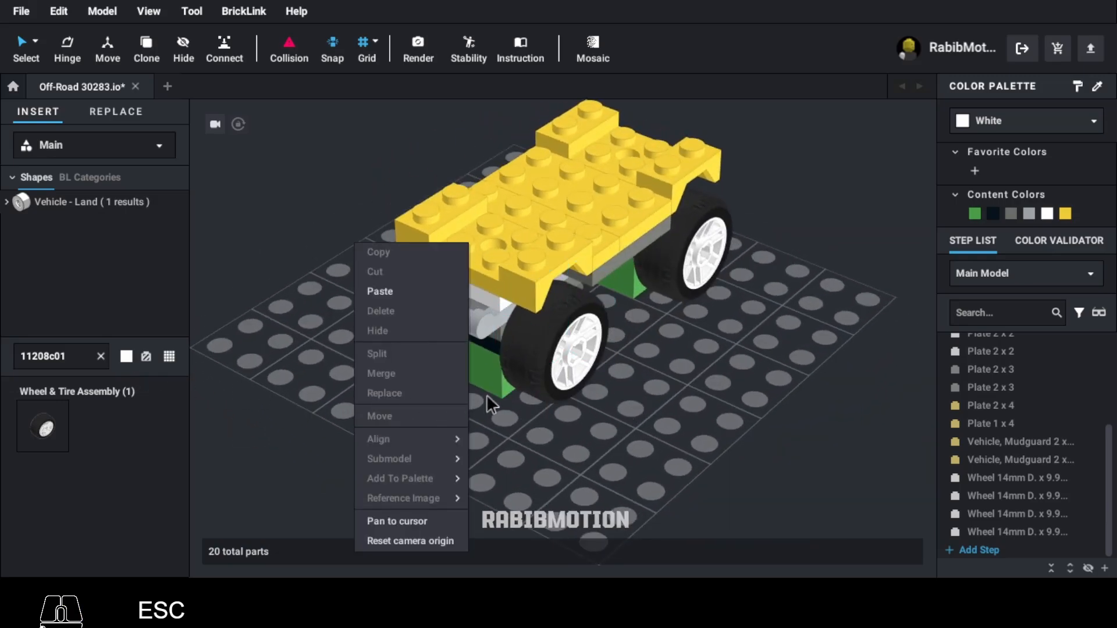
{"action": "middle_click", "coordinate": [487, 395]}
{"action": "middle_click_drag", "start_coordinate": [504, 415], "coordinate": [497, 448]}
{"action": "scroll", "coordinate": [499, 457], "scroll_direction": "down", "scroll_amount": 5}
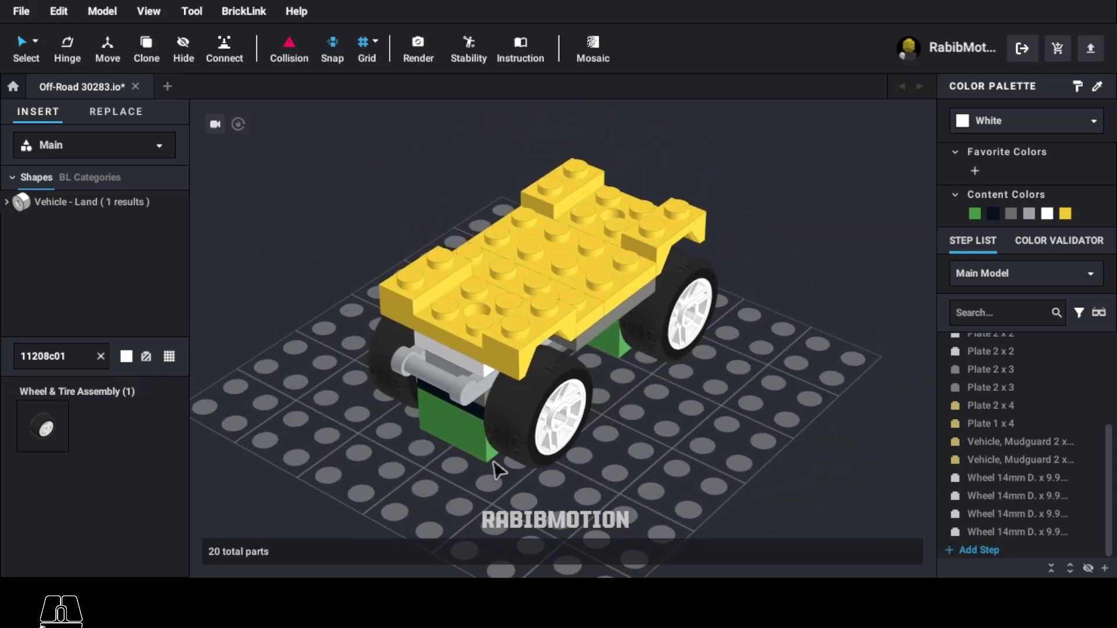
{"action": "right_click_drag", "start_coordinate": [535, 494], "coordinate": [528, 483]}
{"action": "middle_click_drag", "start_coordinate": [580, 435], "coordinate": [579, 470]}
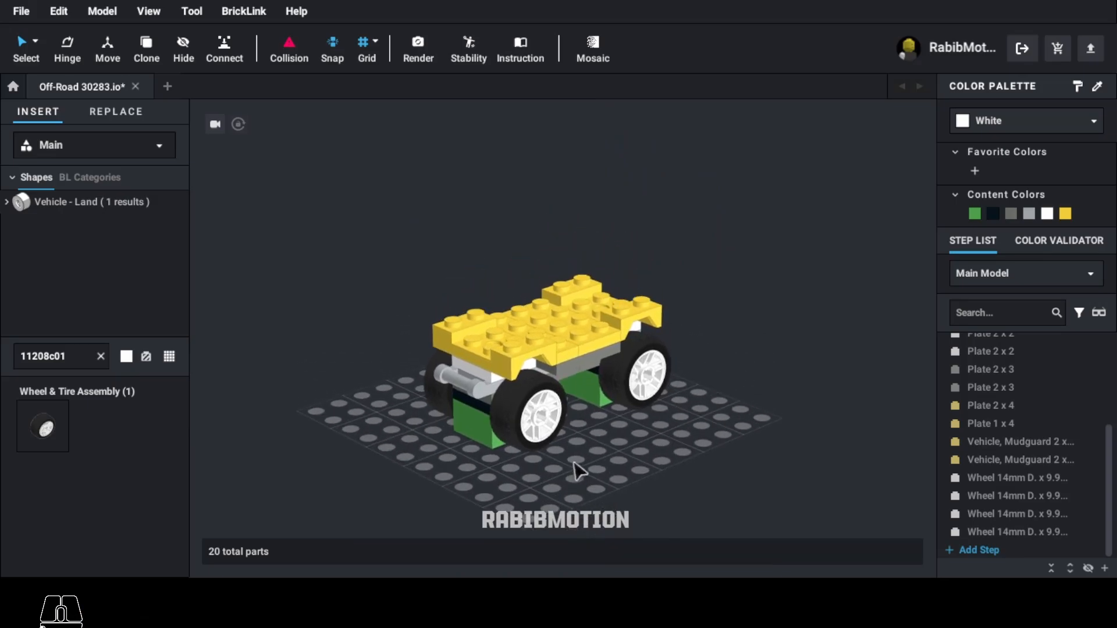
{"action": "scroll", "coordinate": [578, 470], "scroll_direction": "up", "scroll_amount": 2}
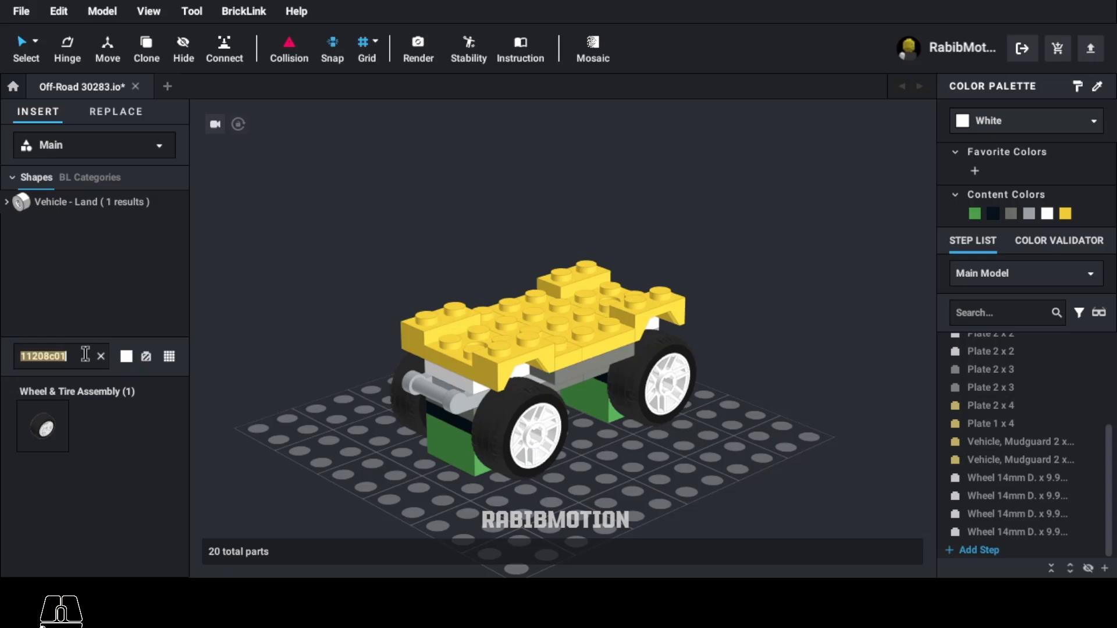
Step: Add a 1 x 2 - 1 x 4 bracket (2436b) on the handle-end mudguard with its studs facing outward, and colour it Yellow
{"action": "type", "text": "2435"}
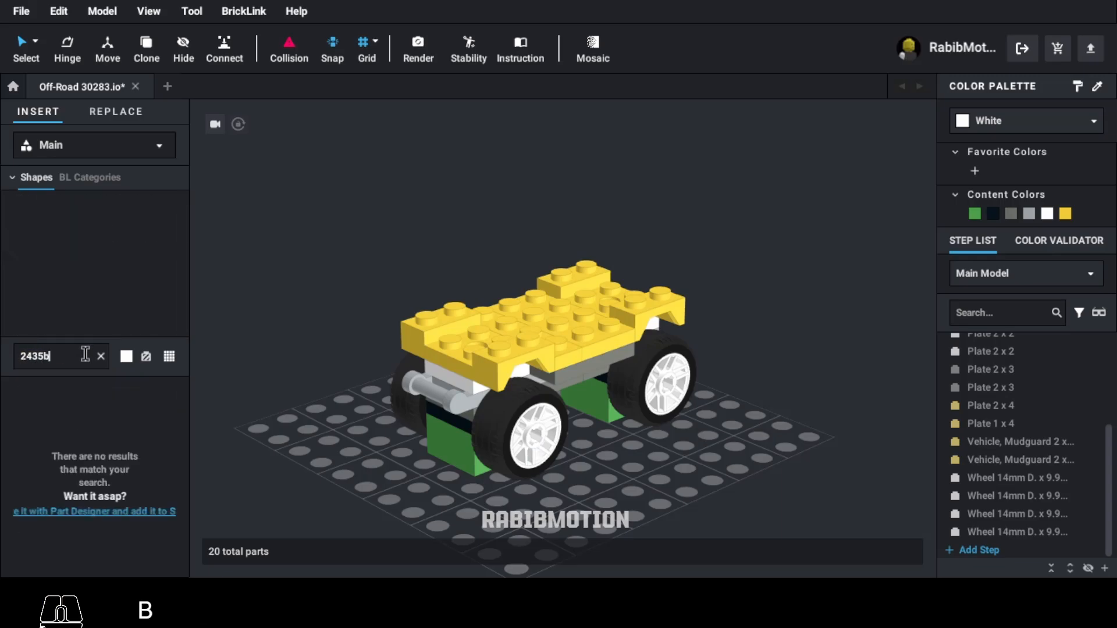
{"action": "key", "text": "BackSpace"}
{"action": "type", "text": "6b"}
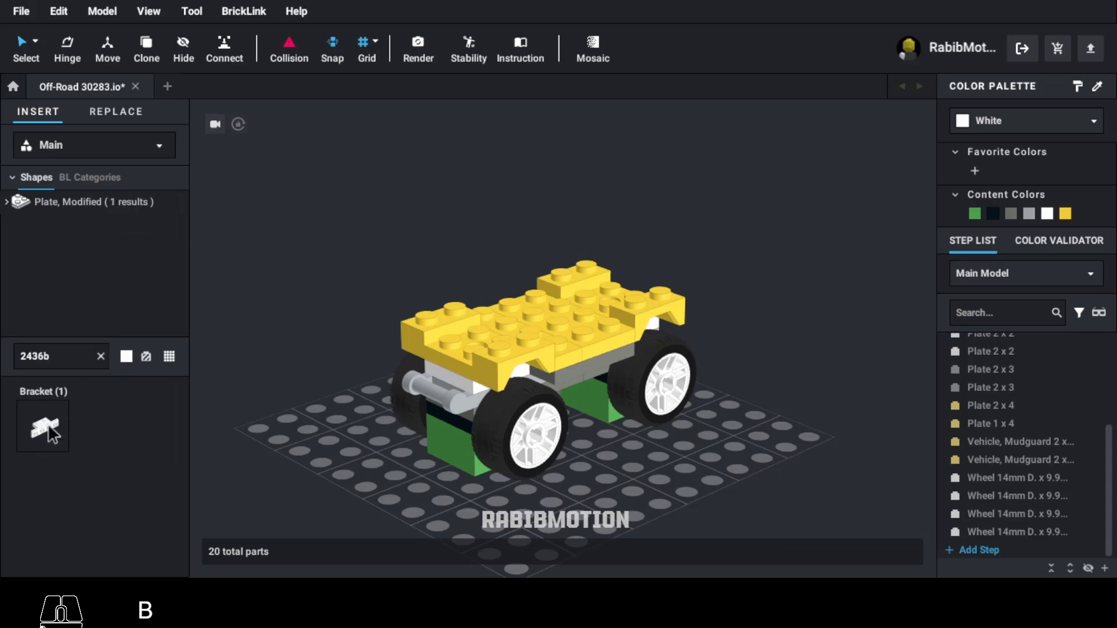
{"action": "left_click_drag", "start_coordinate": [52, 434], "coordinate": [445, 343]}
{"action": "key", "text": "Right"}
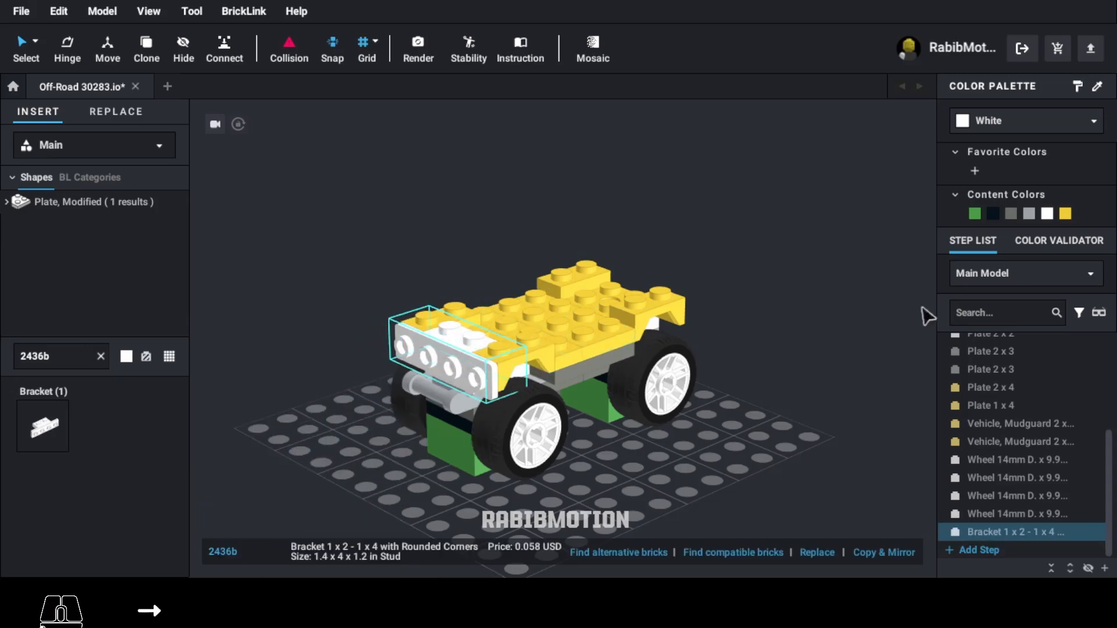
{"action": "left_click", "coordinate": [1065, 214]}
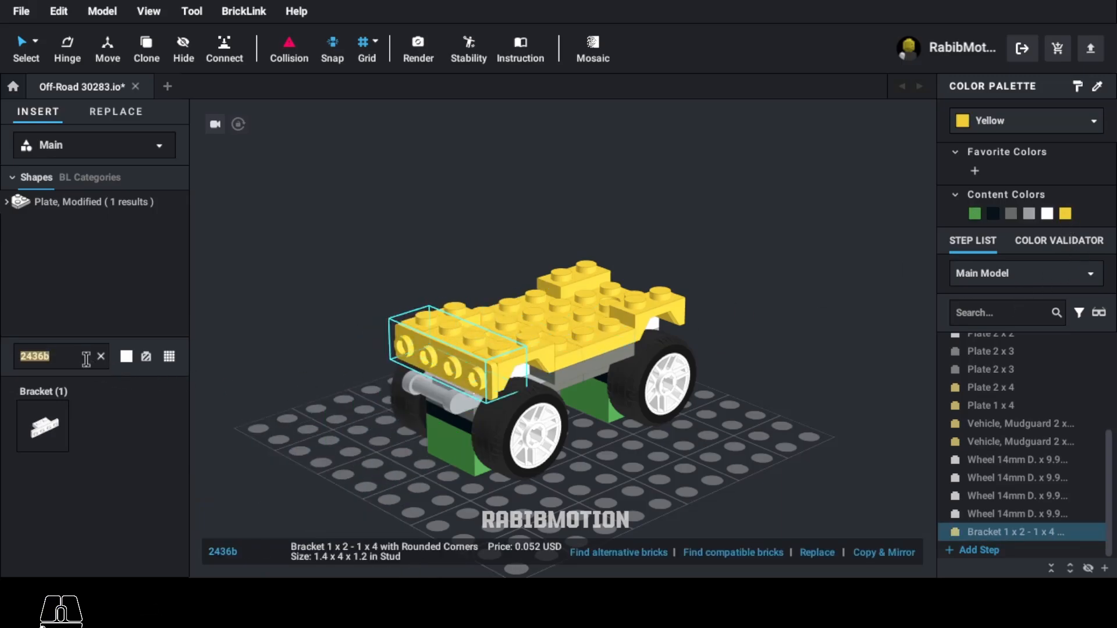
Step: Attach a 1 x 1 round plate (4073) to the bracket's left outer stud as a headlight and colour it Trans-Clear
{"action": "type", "text": "4073"}
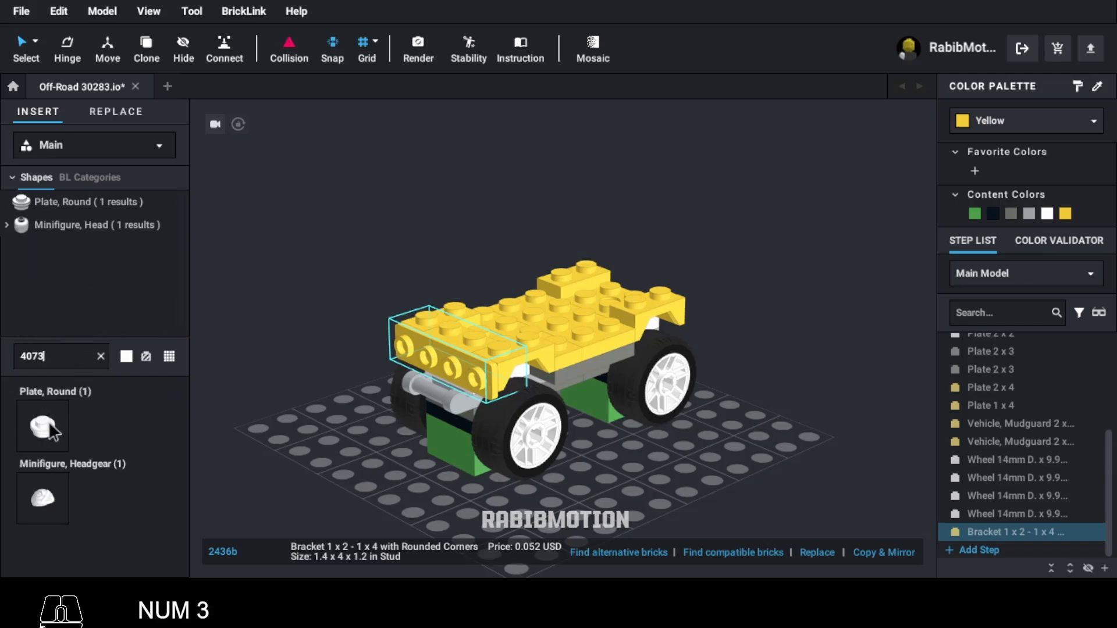
{"action": "left_click", "coordinate": [49, 425]}
{"action": "right_click_drag", "start_coordinate": [273, 437], "coordinate": [340, 435]}
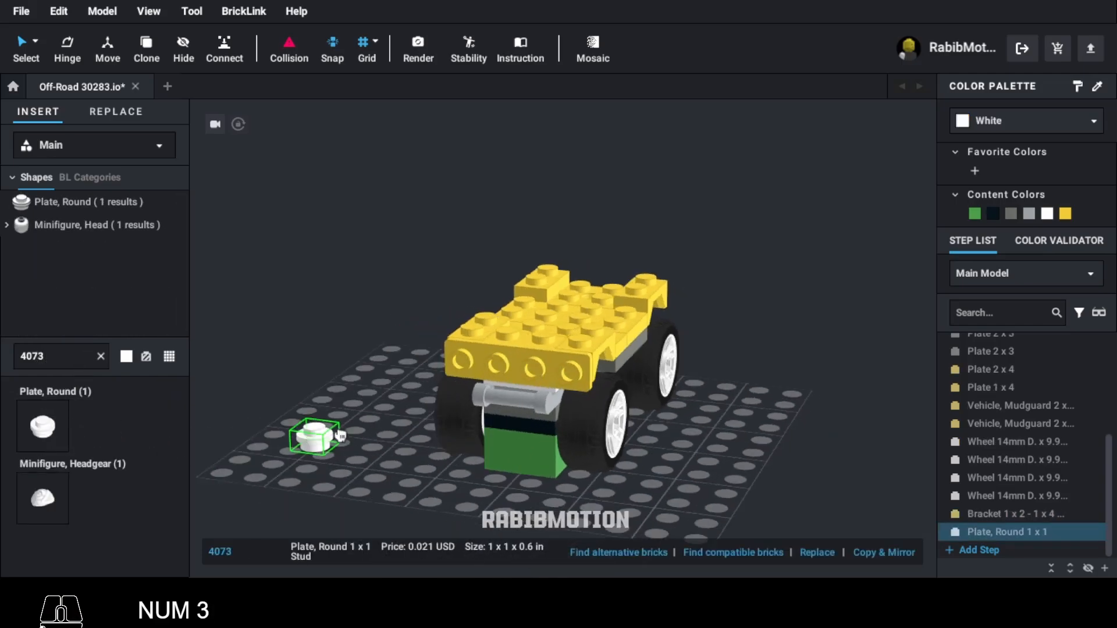
{"action": "left_click", "coordinate": [455, 364]}
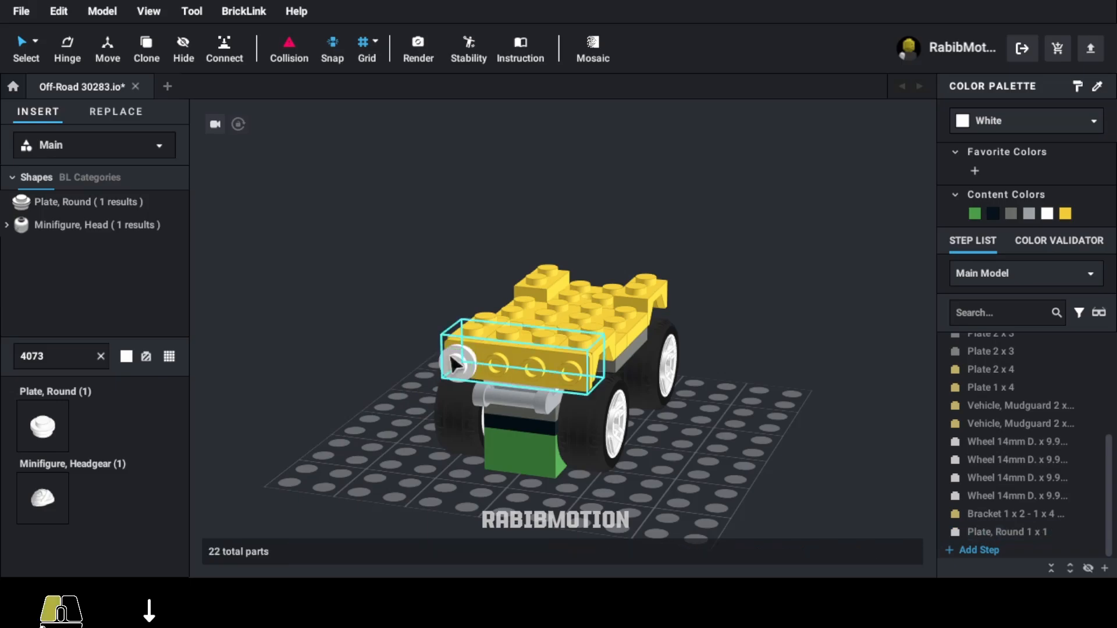
{"action": "left_click", "coordinate": [456, 364]}
{"action": "left_click", "coordinate": [996, 122]}
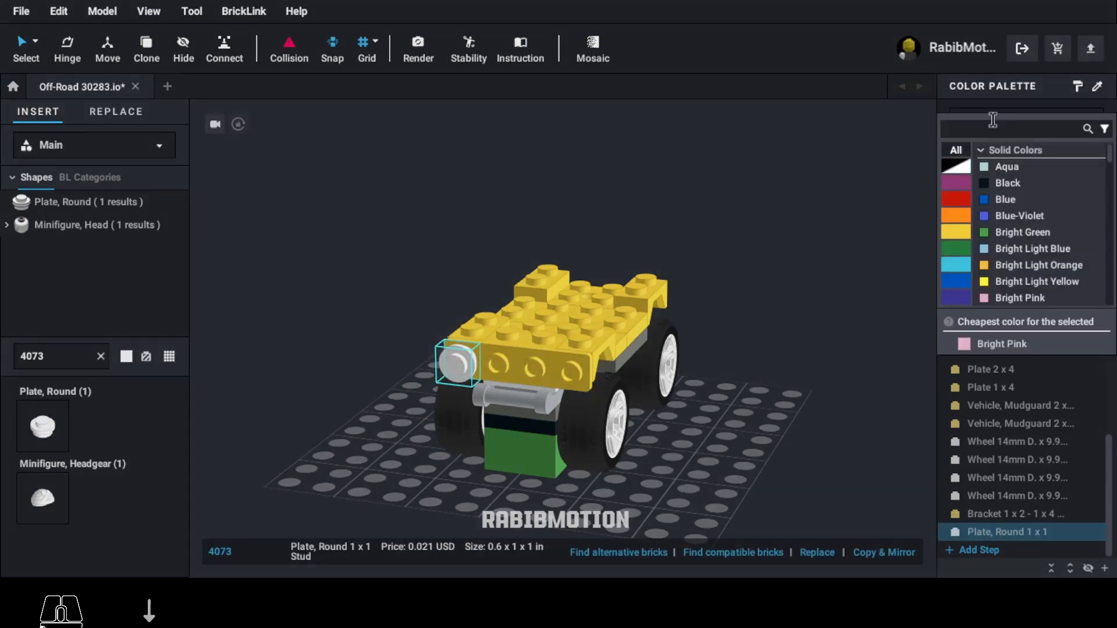
{"action": "type", "text": "clear"}
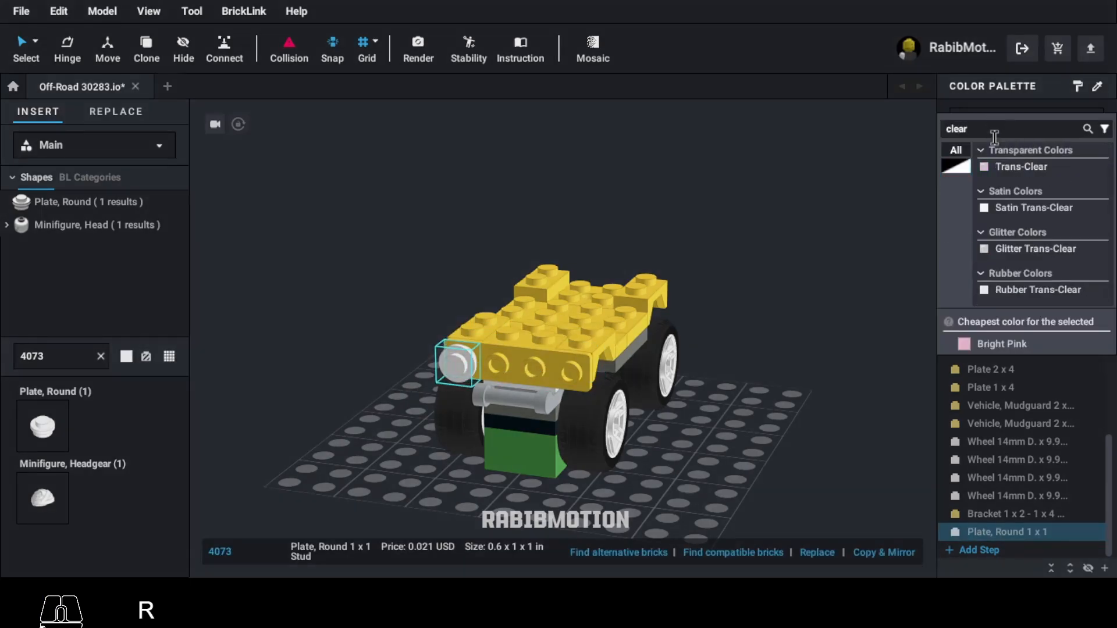
{"action": "left_click", "coordinate": [1007, 165]}
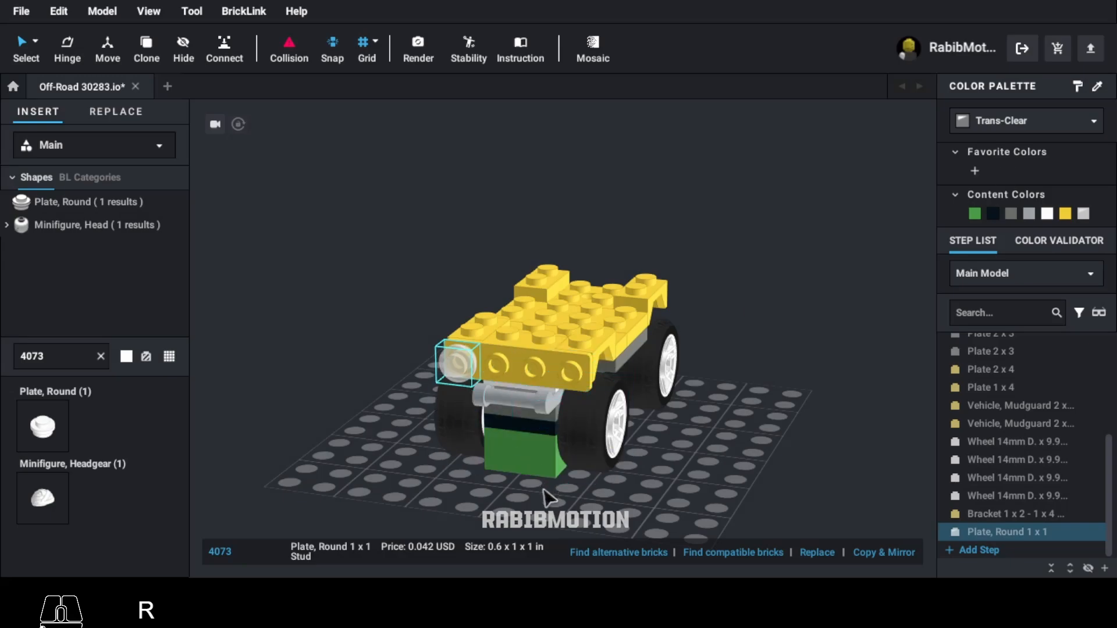
Step: Clone the Trans-Clear round plate onto the bracket's outer stud at the other end
{"action": "key", "text": "c"}
{"action": "left_click", "coordinate": [572, 386]}
{"action": "key", "text": "Escape"}
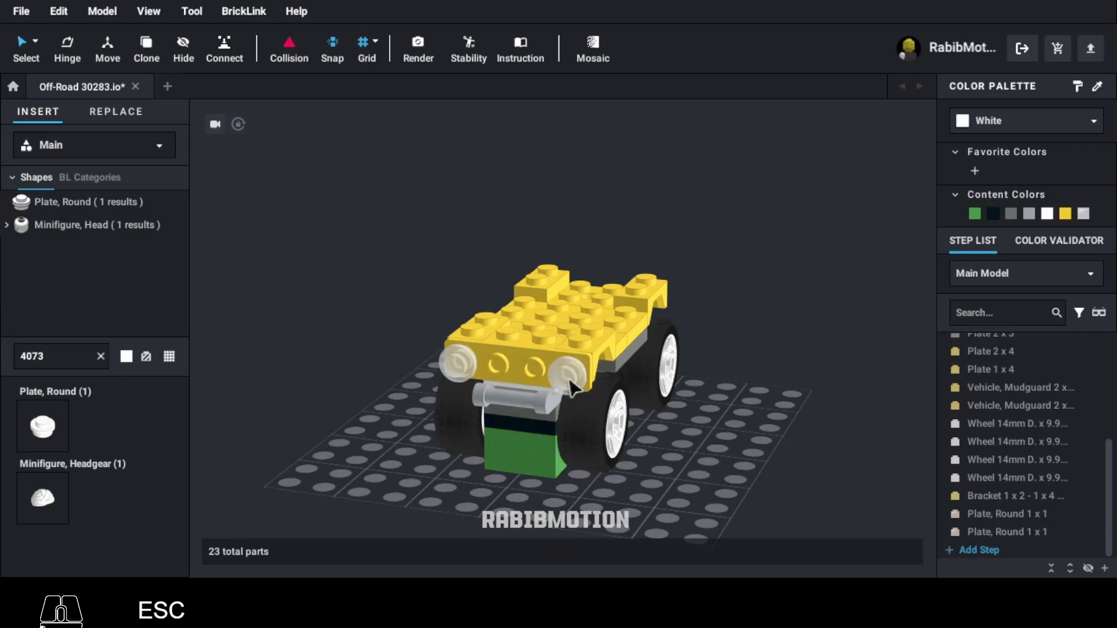
Step: Attach a 1 x 2 grille tile (2412b) upright to the bracket's two middle studs between the headlights
{"action": "type", "text": "2412b"}
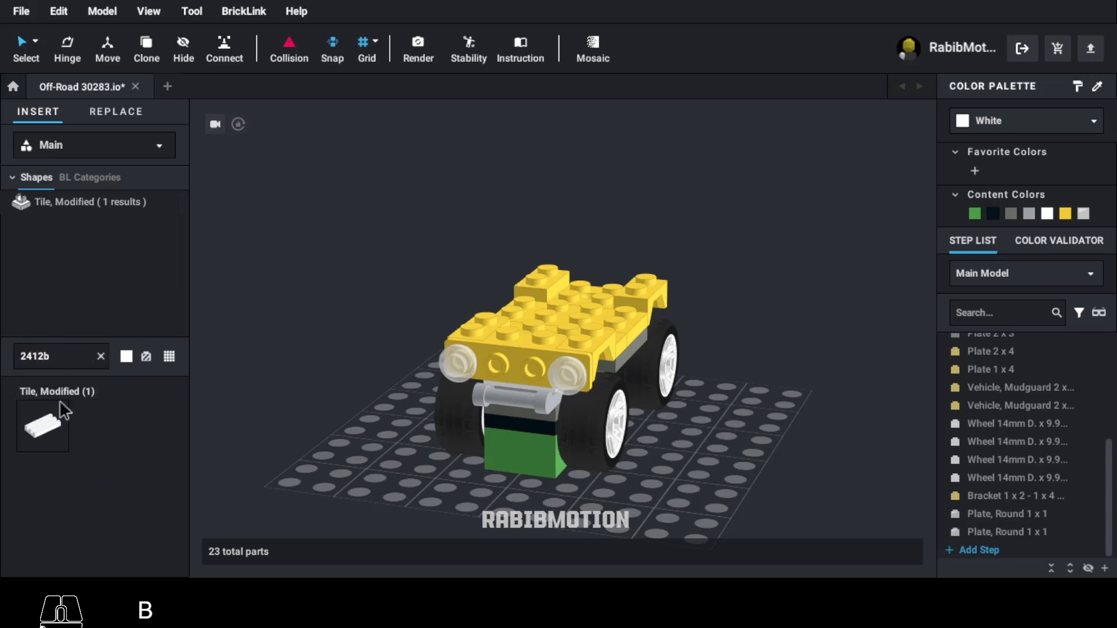
{"action": "left_click_drag", "start_coordinate": [59, 400], "coordinate": [514, 373]}
{"action": "key", "text": "Down"}
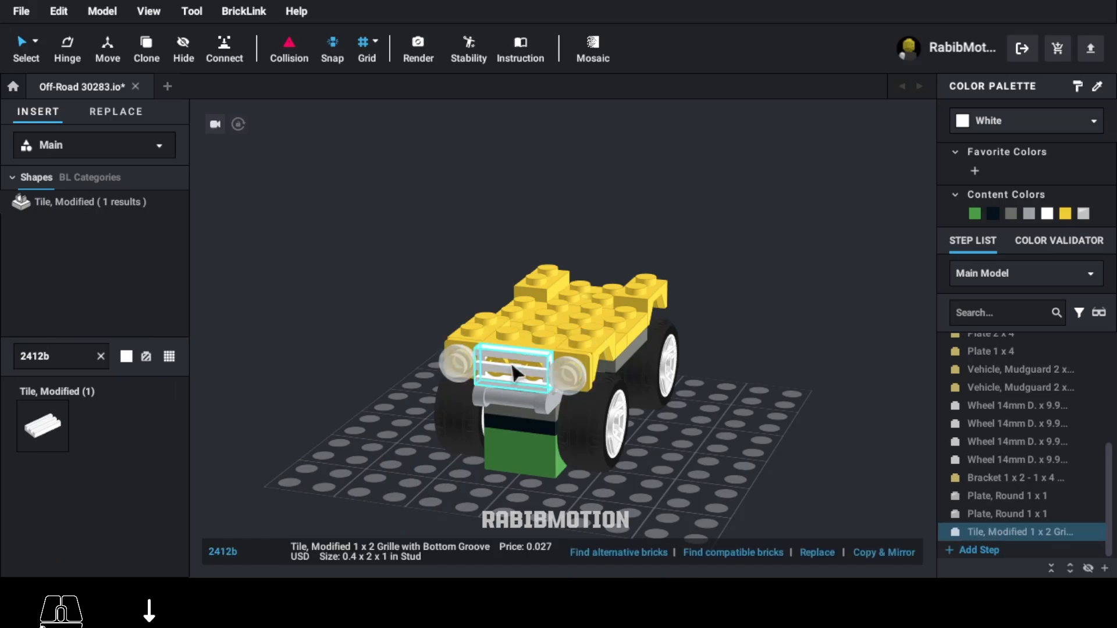
Step: Colour the 1 x 2 grille tile between the headlights Black
{"action": "left_click", "coordinate": [997, 213]}
{"action": "right_click_drag", "start_coordinate": [836, 391], "coordinate": [810, 392]}
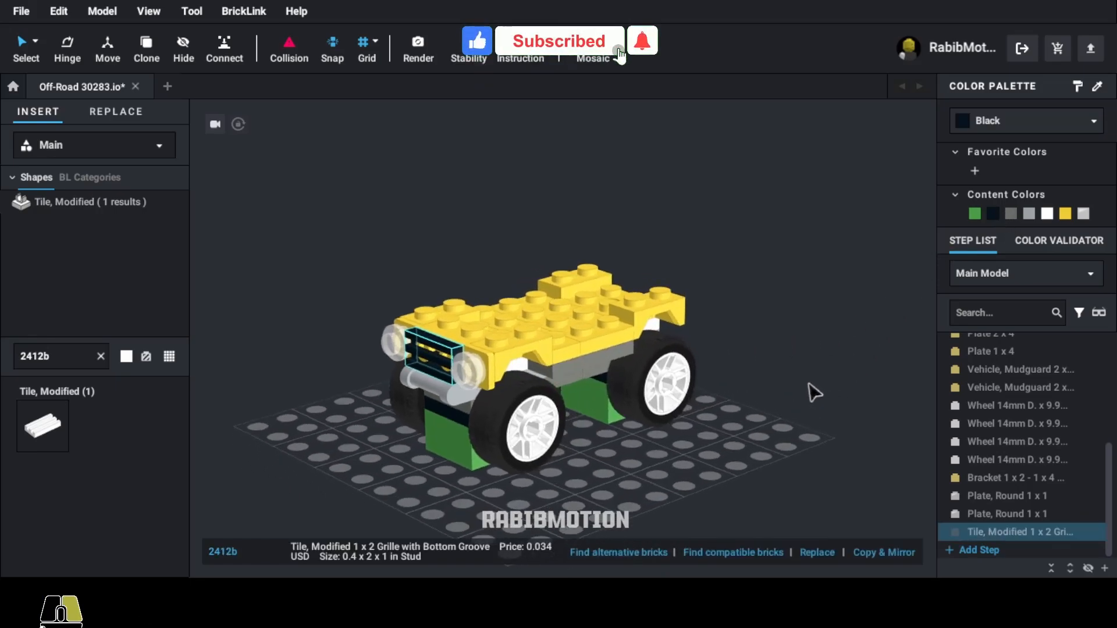
Step: Add a 2 x 2 plate (3022) in White, centred on the hood behind the headlight bracket
{"action": "double_click", "coordinate": [81, 356]}
{"action": "type", "text": "3022"}
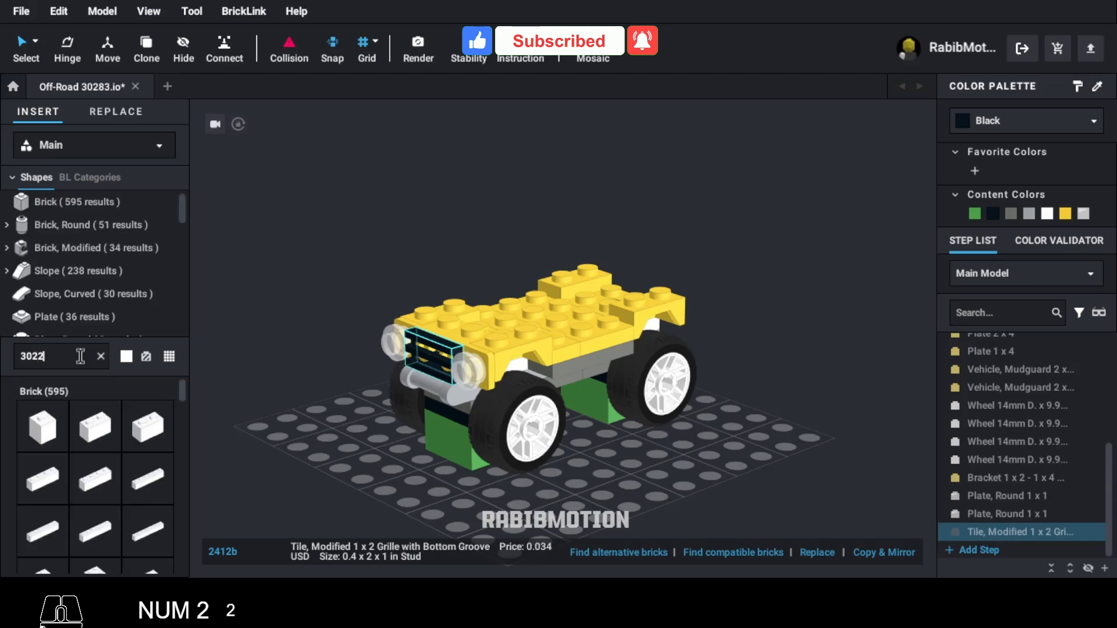
{"action": "right_click_drag", "start_coordinate": [238, 455], "coordinate": [364, 466]}
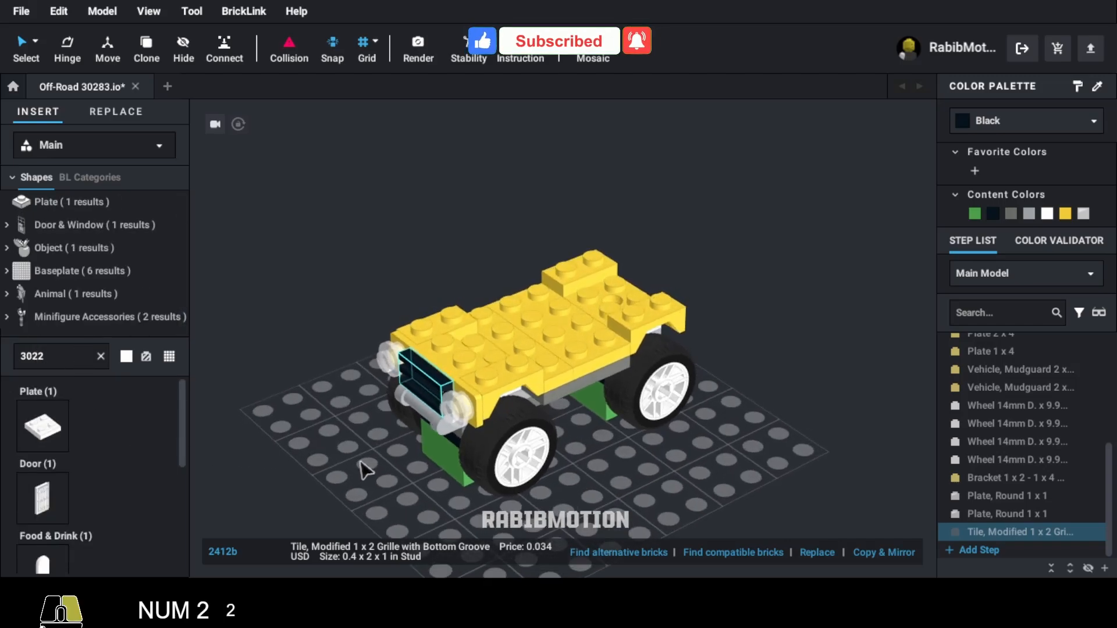
{"action": "left_click_drag", "start_coordinate": [61, 442], "coordinate": [498, 331]}
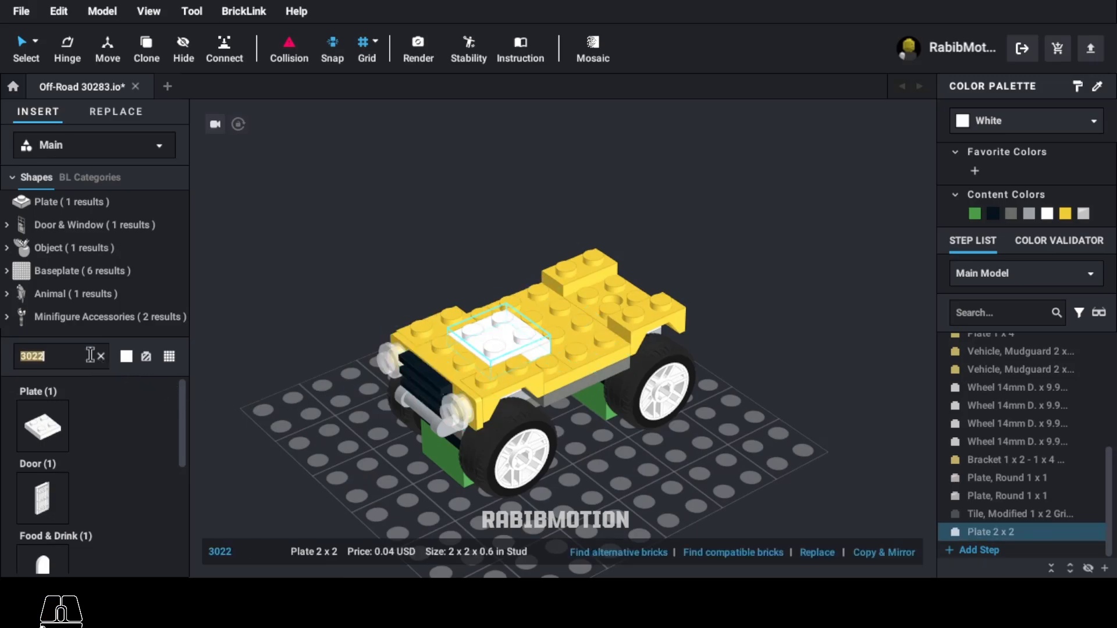
Step: Add a 1 x 3 plate (3623) along the far side edge between the two mudguards and colour it Yellow
{"action": "type", "text": "3623"}
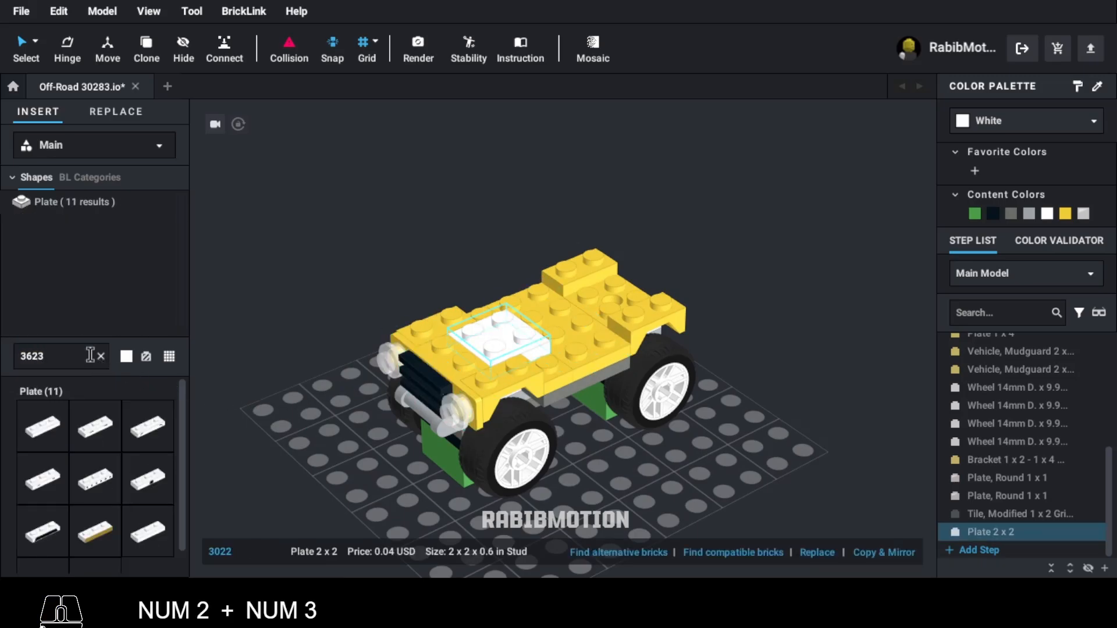
{"action": "left_click_drag", "start_coordinate": [49, 440], "coordinate": [511, 281]}
{"action": "left_click", "coordinate": [512, 294]}
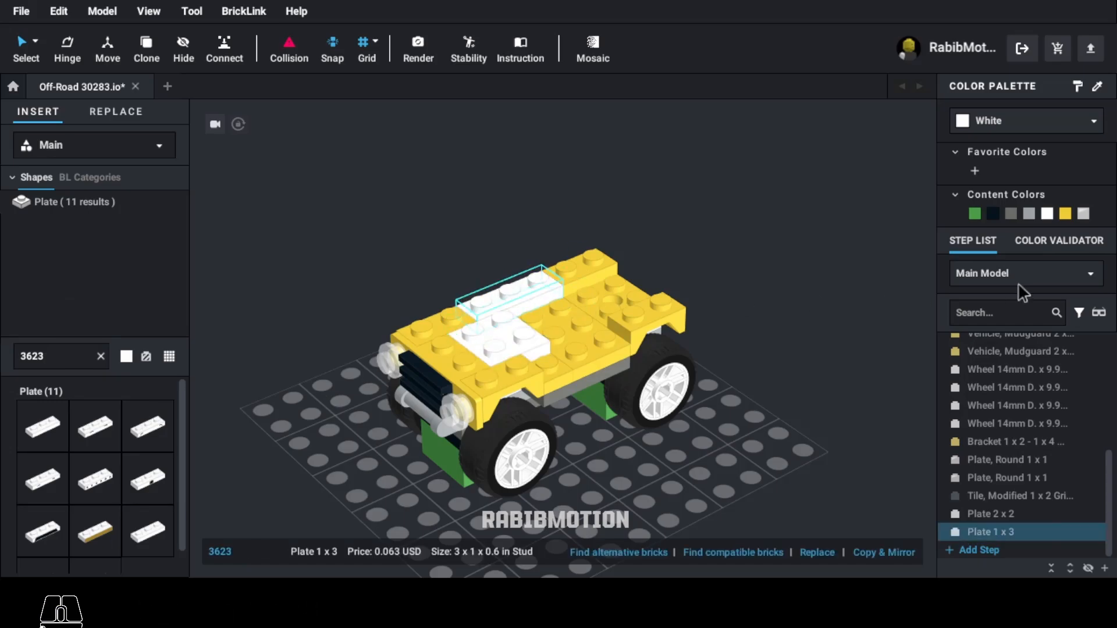
{"action": "left_click", "coordinate": [1065, 214]}
Step: Clone the Yellow 1 x 3 plate onto the near side edge between the mudguards
{"action": "key", "text": "c"}
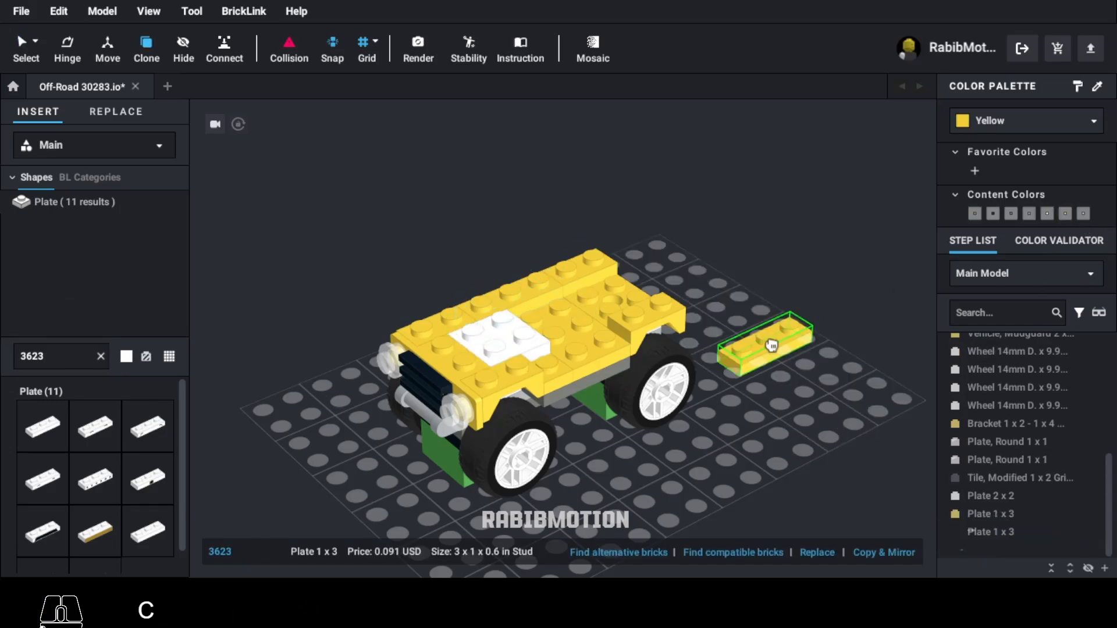
{"action": "key", "text": "Escape"}
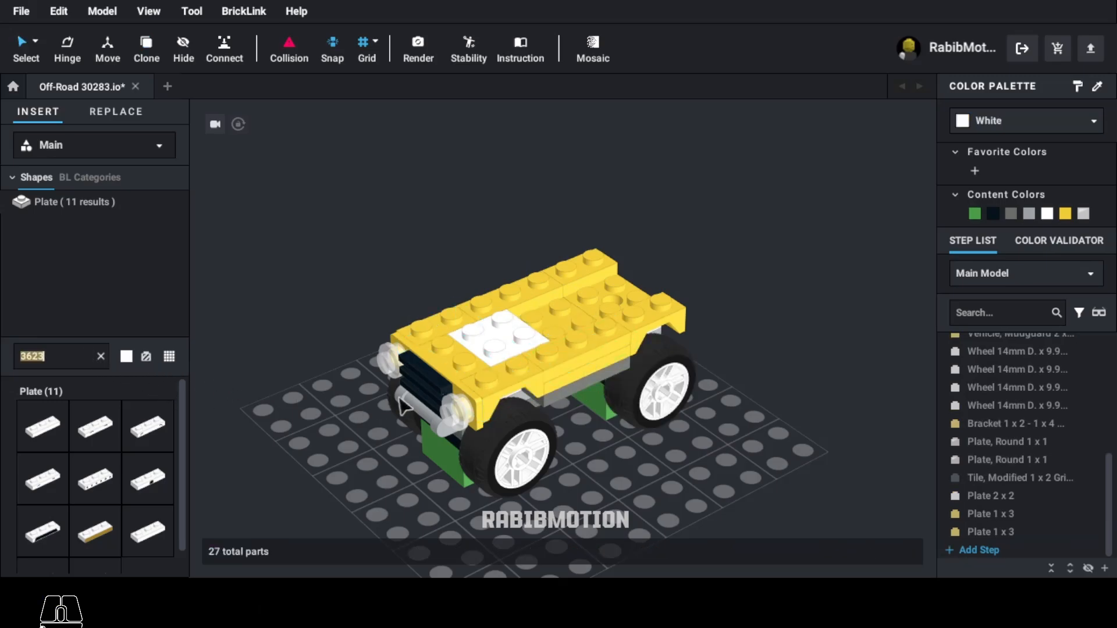
Step: Clone the front bracket with its grille tile and both round plates, and attach the turned copy to the rear mudguard facing outward
{"action": "left_click", "coordinate": [451, 381]}
{"action": "left_click", "coordinate": [466, 414], "text": "ctrl"}
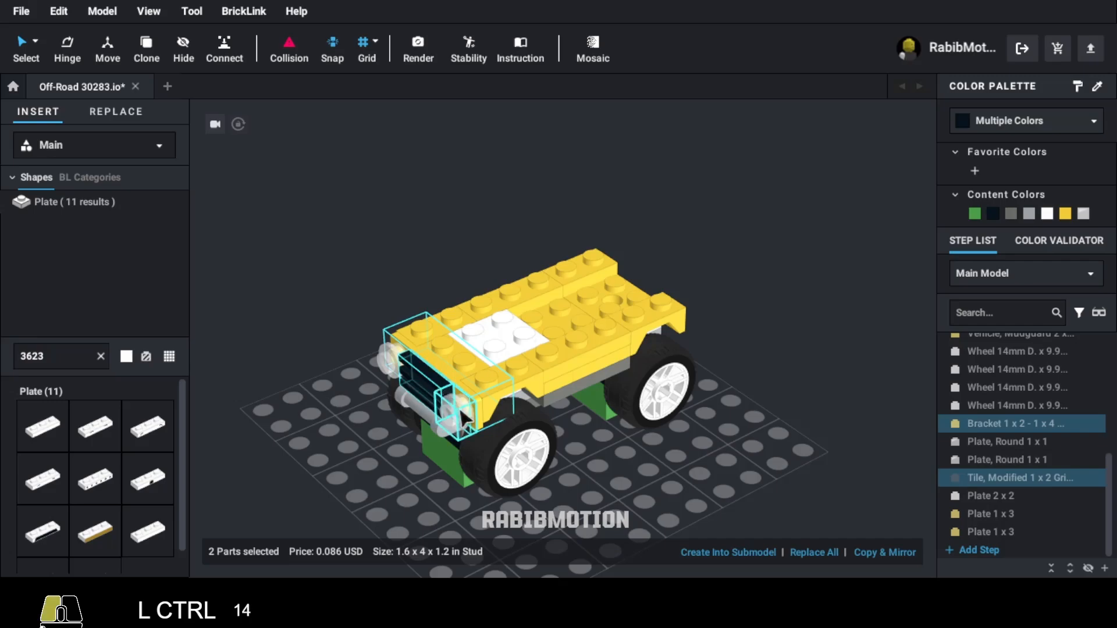
{"action": "left_click", "coordinate": [460, 411], "text": "ctrl"}
{"action": "left_click", "coordinate": [400, 374], "text": "ctrl"}
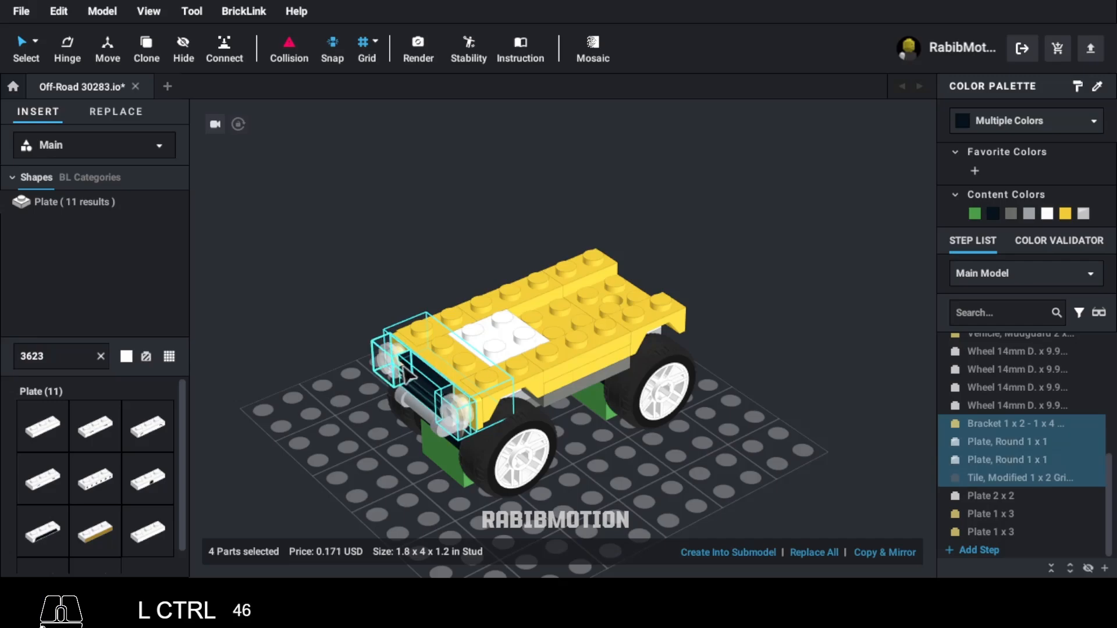
{"action": "key", "text": "ctrl+c"}
{"action": "key", "text": "ctrl+Right"}
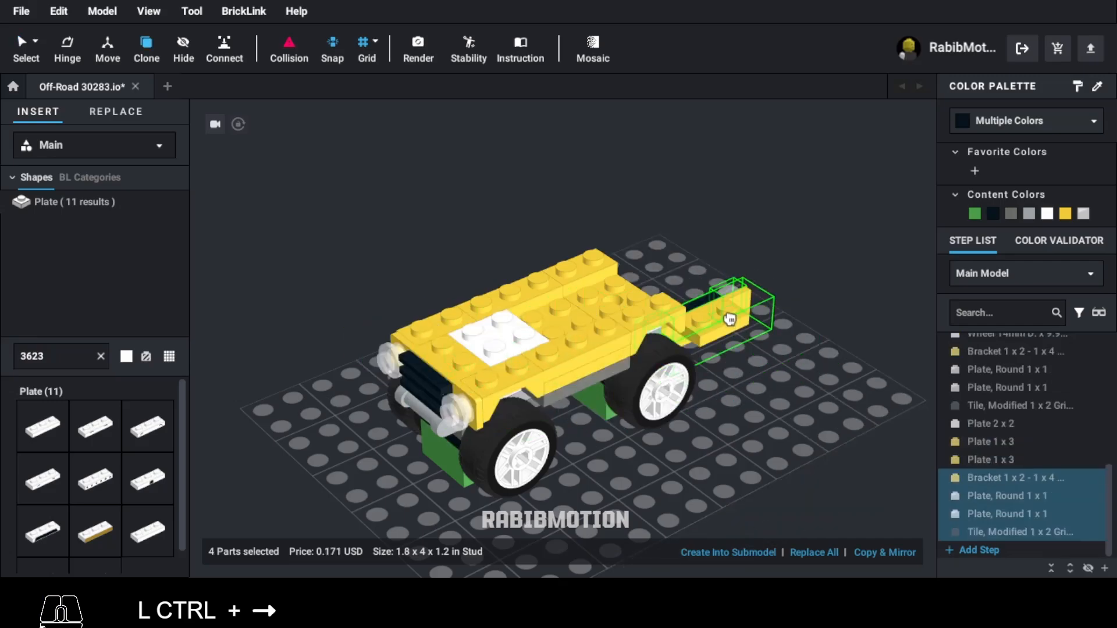
{"action": "key", "text": "ctrl+Right"}
{"action": "right_click_drag", "start_coordinate": [640, 265], "coordinate": [702, 374]}
{"action": "left_click", "coordinate": [646, 349]}
{"action": "key", "text": "ctrl+Escape"}
Step: Colour the two rear 1 x 1 round plates Trans-Red as tail lights
{"action": "left_click", "coordinate": [538, 377], "text": "ctrl"}
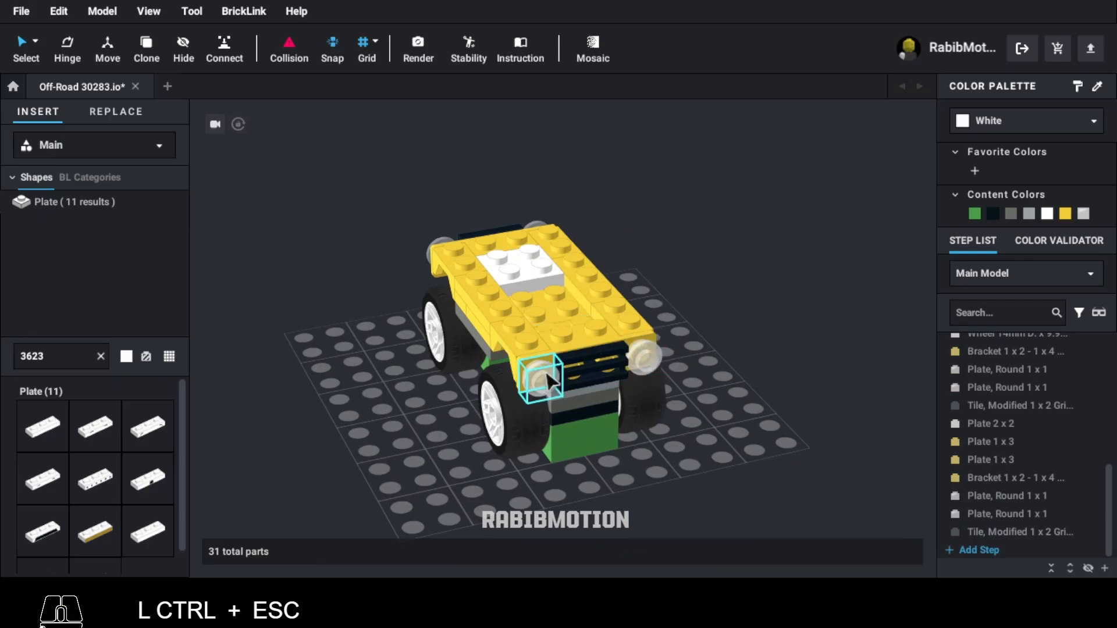
{"action": "left_click", "coordinate": [642, 356], "text": "ctrl"}
{"action": "left_click", "coordinate": [1094, 122]}
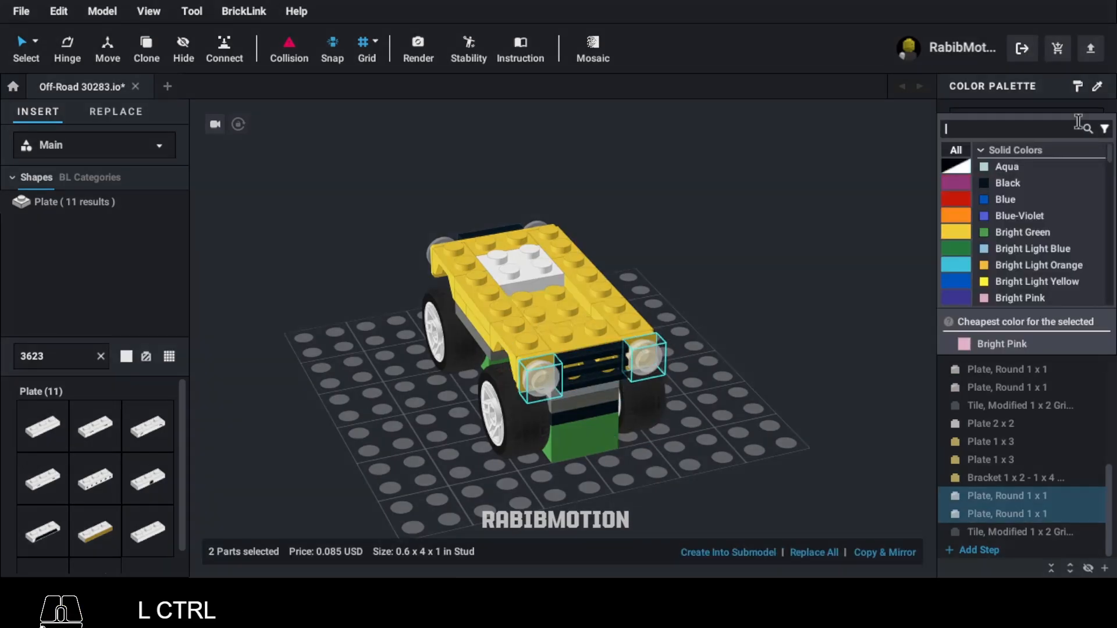
{"action": "type", "text": "trans"}
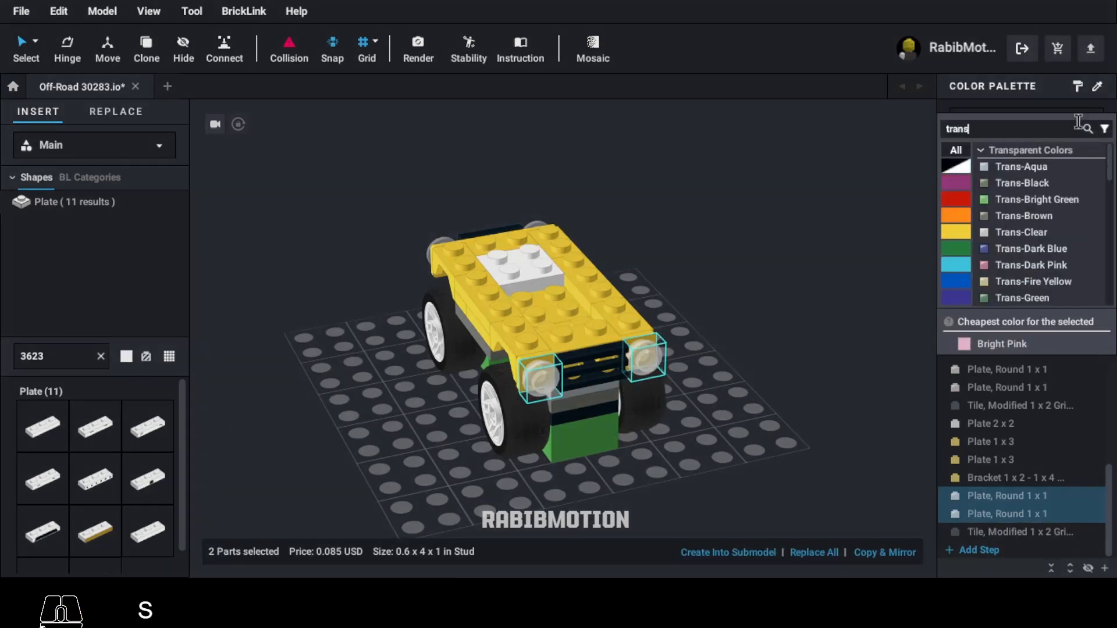
{"action": "type", "text": " red"}
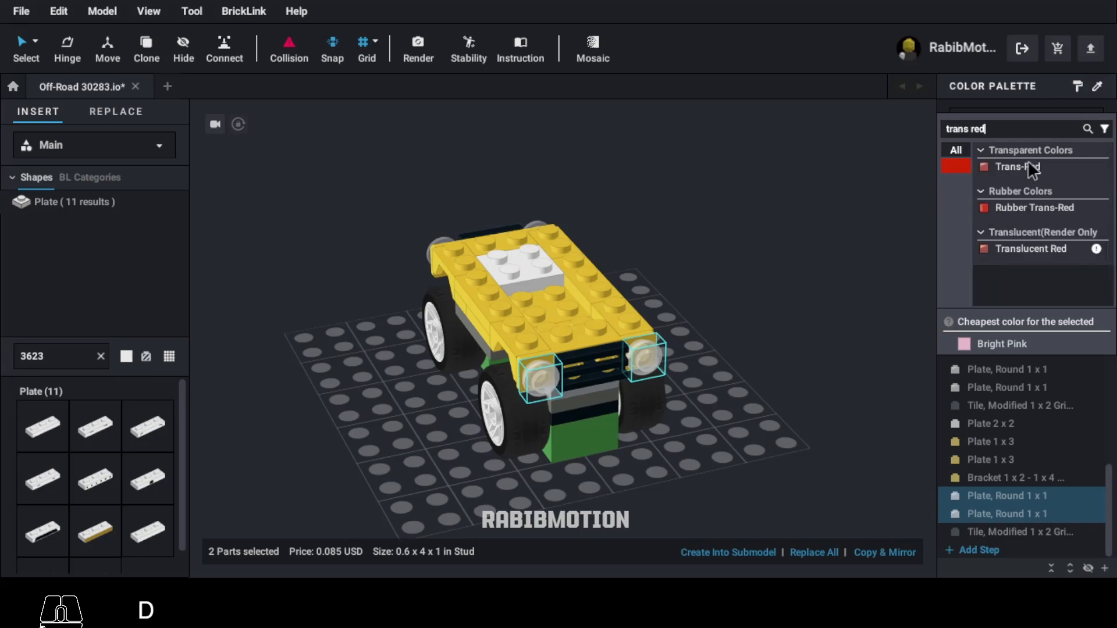
{"action": "left_click", "coordinate": [1028, 164]}
{"action": "left_click", "coordinate": [696, 423]}
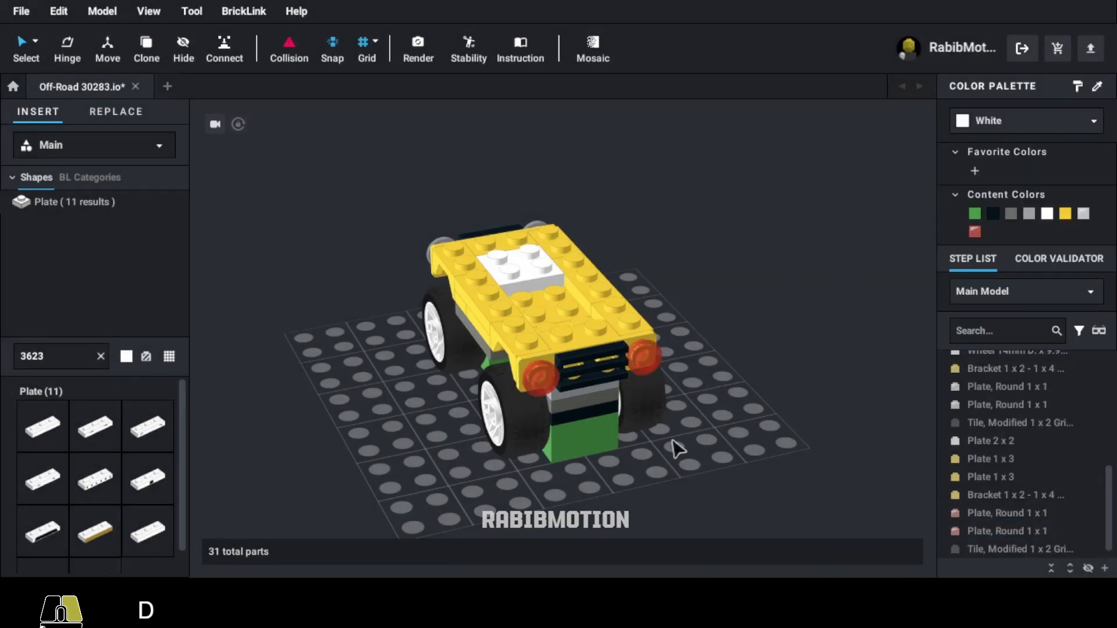
Step: Add a 2 x 2 tile (3068) centred on the hood, overlapping the front half of the white plate, and colour it Yellow
{"action": "right_click_drag", "start_coordinate": [678, 448], "coordinate": [769, 442]}
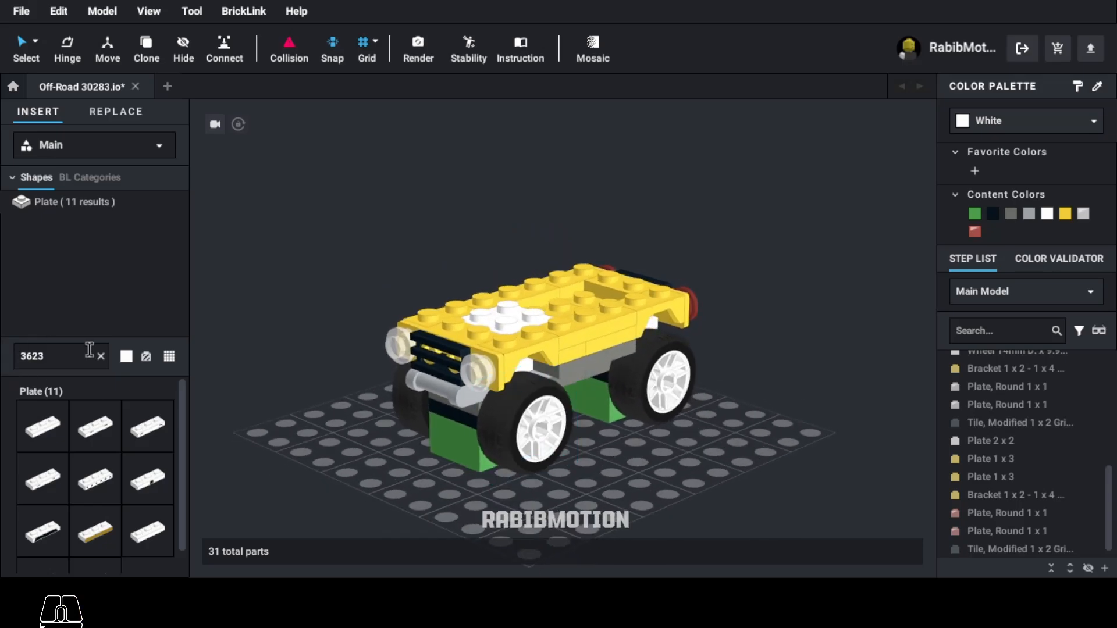
{"action": "type", "text": "3068"}
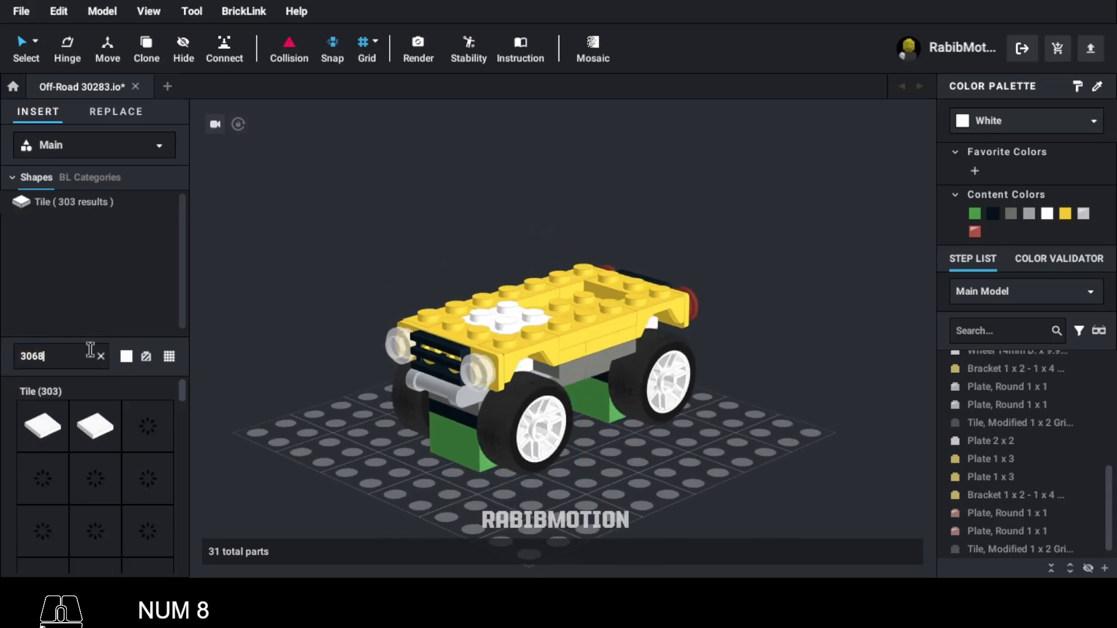
{"action": "left_click", "coordinate": [53, 425]}
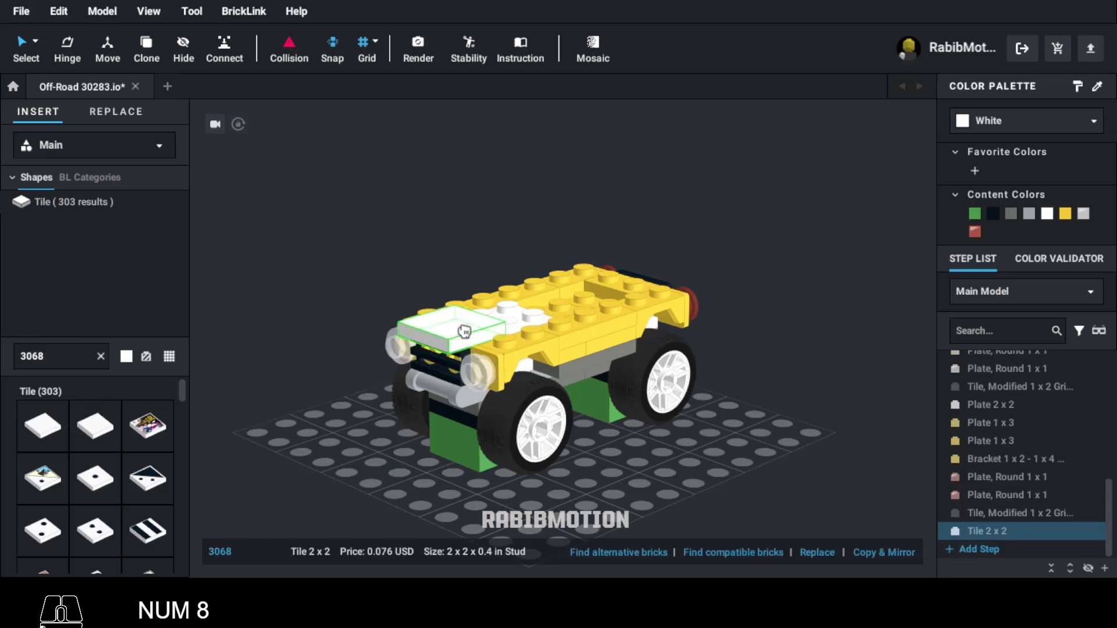
{"action": "left_click", "coordinate": [478, 314]}
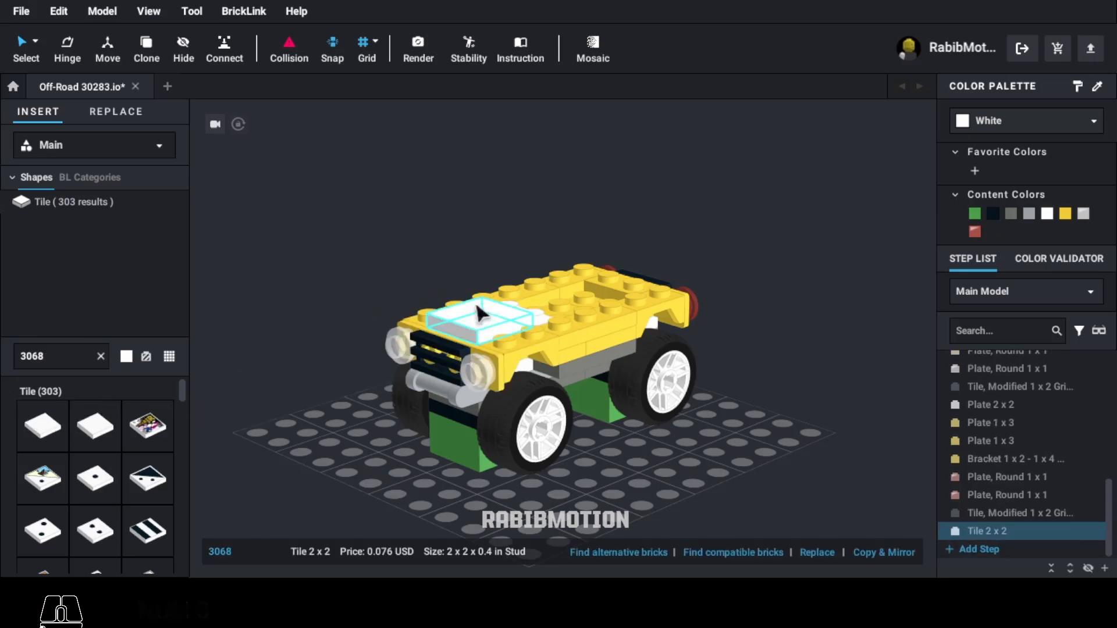
{"action": "left_click", "coordinate": [1064, 213]}
Step: Place a 1 x 4 brick (3066) across the body directly behind the hood tile as a windscreen and colour it Trans-Brown
{"action": "right_click_drag", "start_coordinate": [735, 378], "coordinate": [560, 453]}
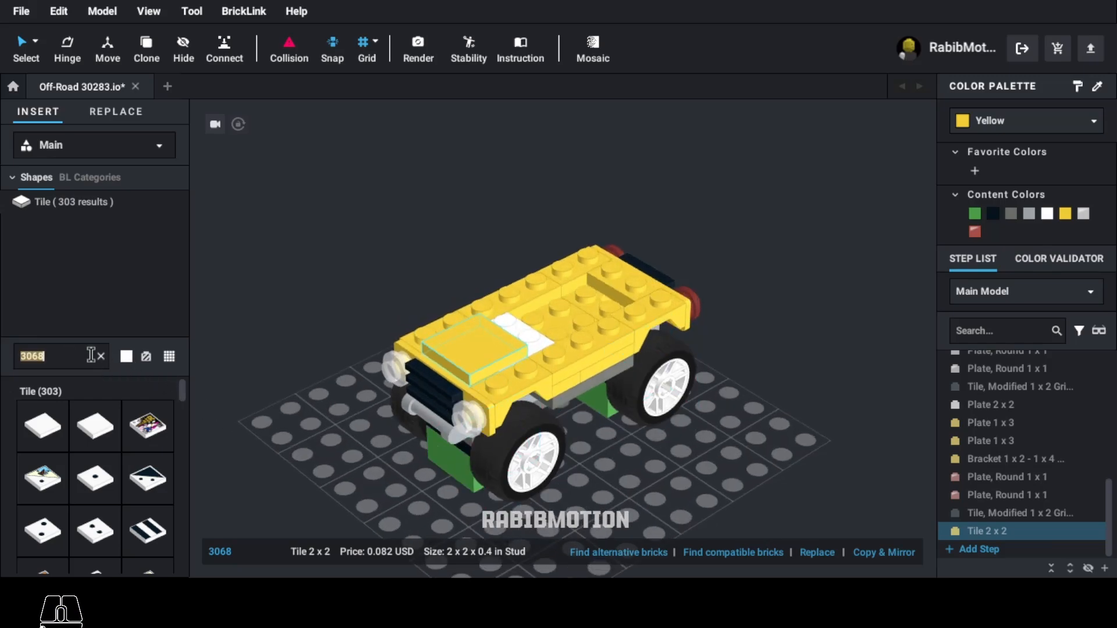
{"action": "type", "text": "3066"}
{"action": "left_click", "coordinate": [50, 431]}
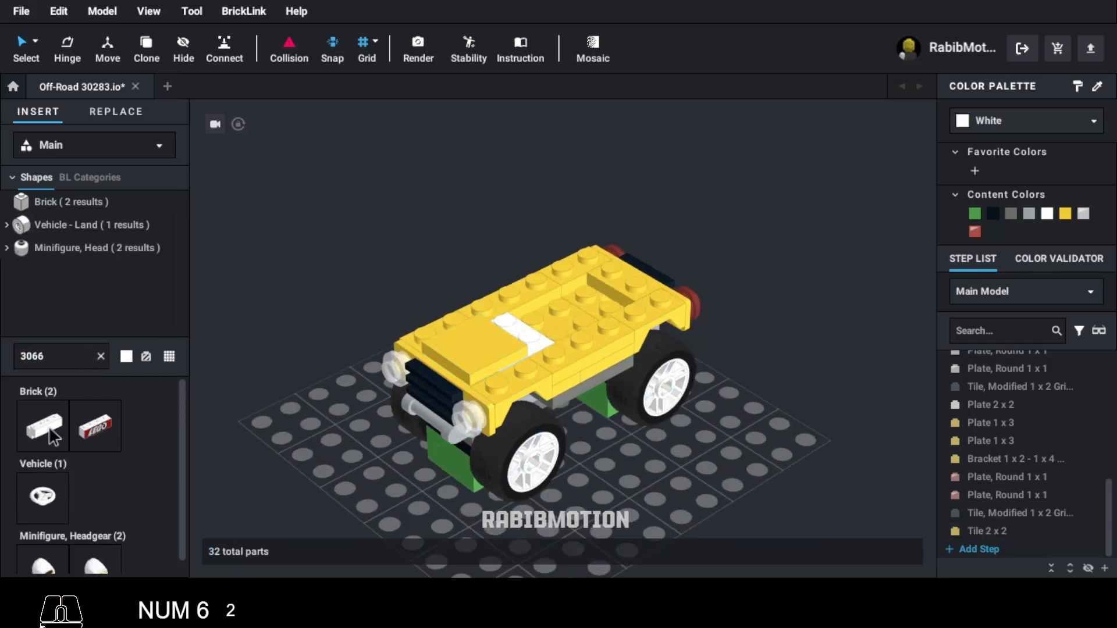
{"action": "key", "text": "Right"}
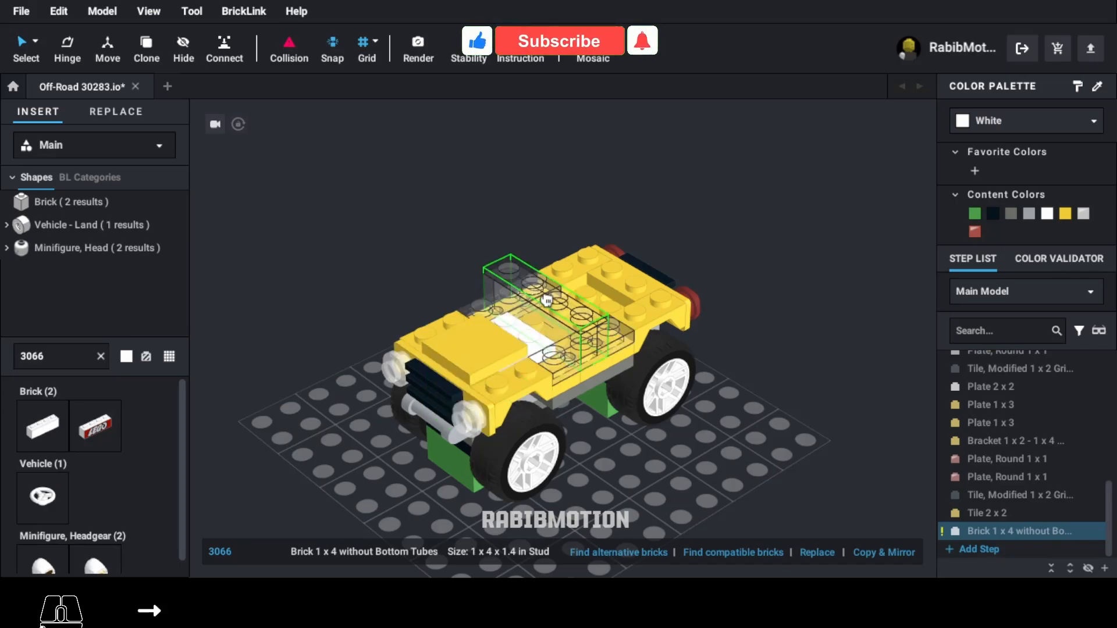
{"action": "left_click", "coordinate": [526, 311]}
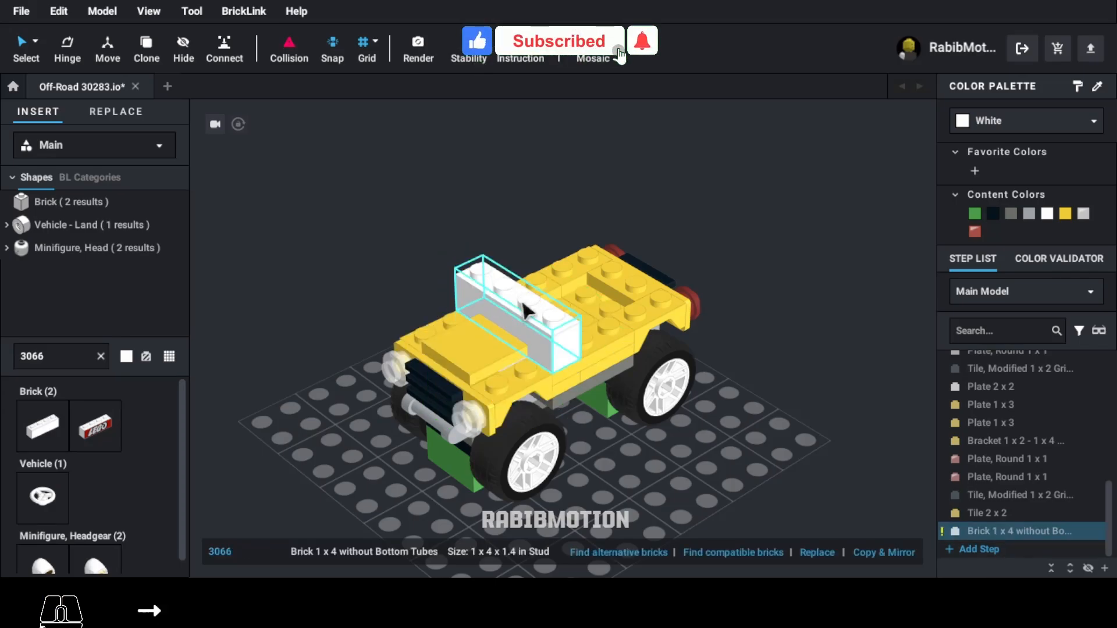
{"action": "left_click", "coordinate": [997, 131]}
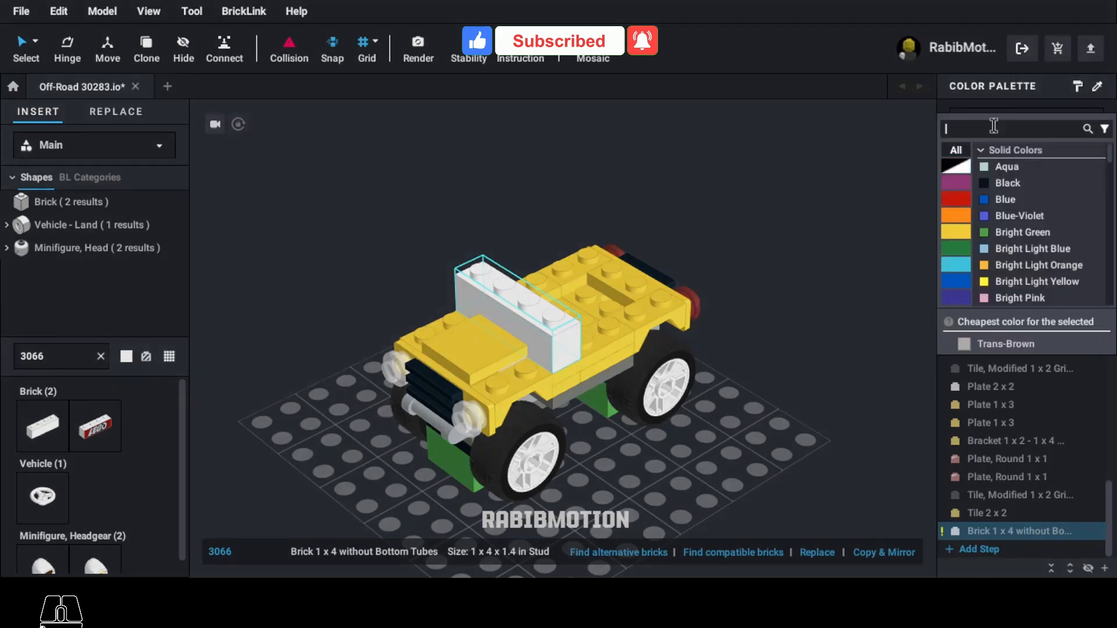
{"action": "type", "text": "trans"}
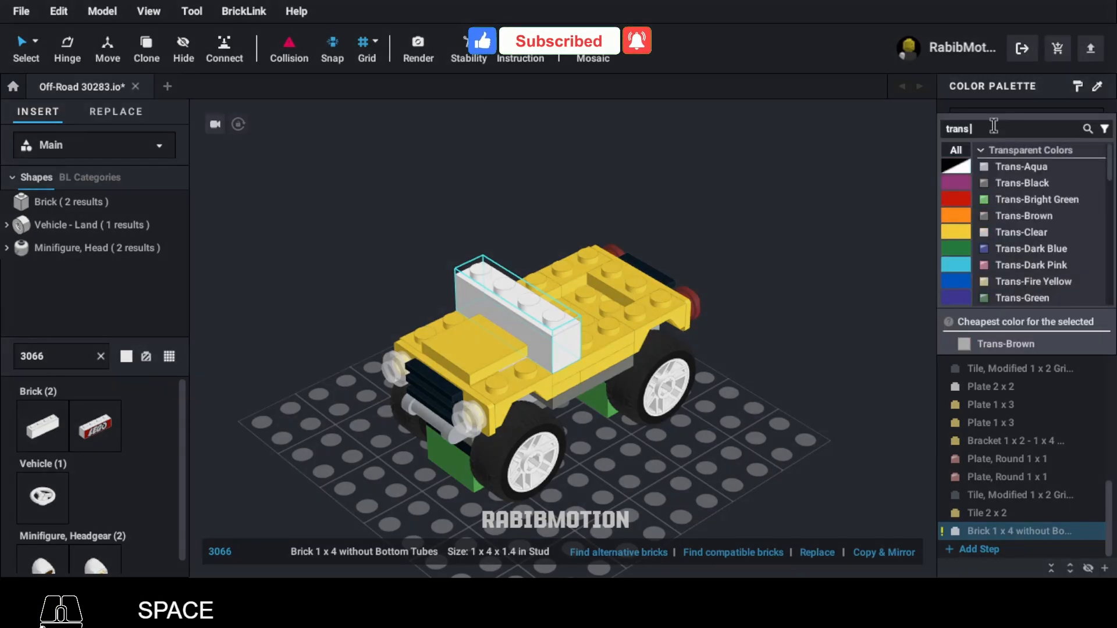
{"action": "type", "text": " brown"}
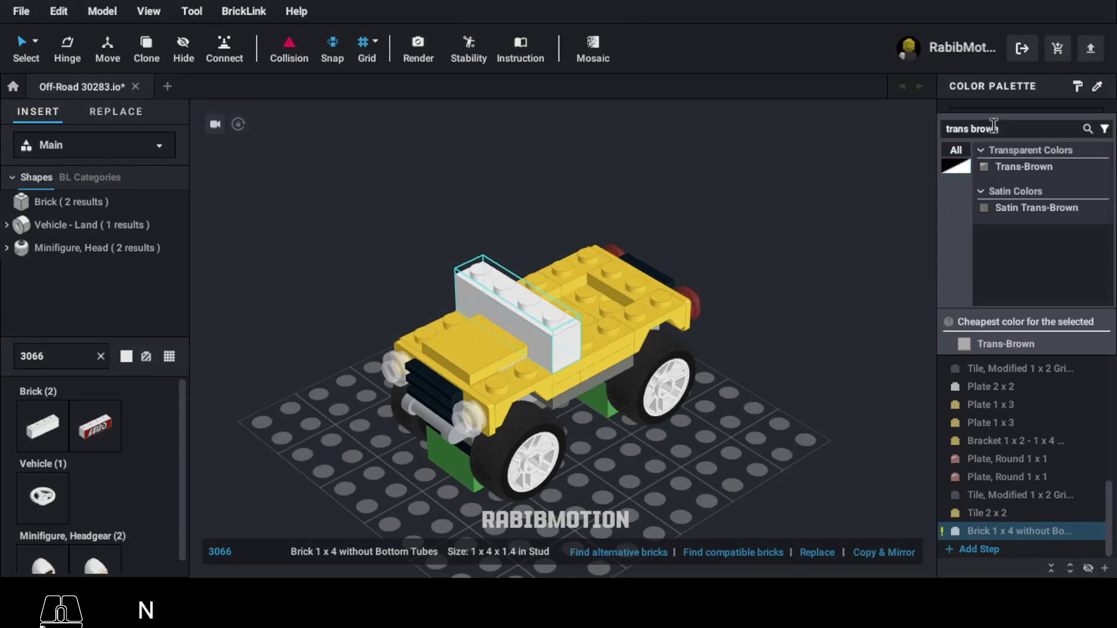
{"action": "left_click", "coordinate": [997, 165]}
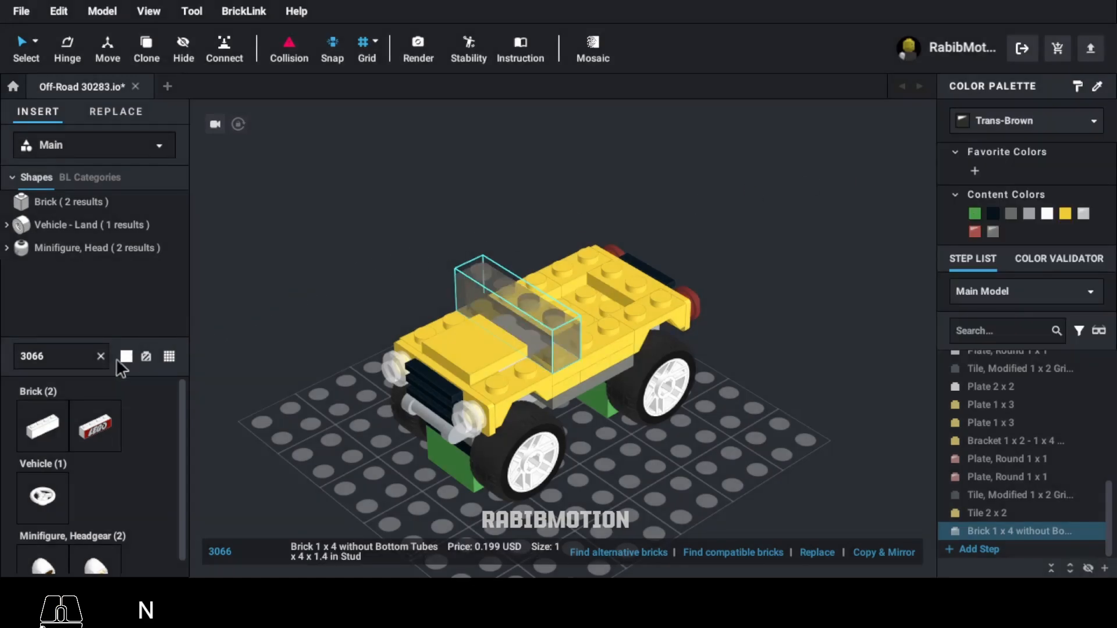
Step: Add a 33 3 x 1 slope (4286) on the rear body's far side, sloping down towards the tail lights, and colour it Yellow
{"action": "type", "text": "4286"}
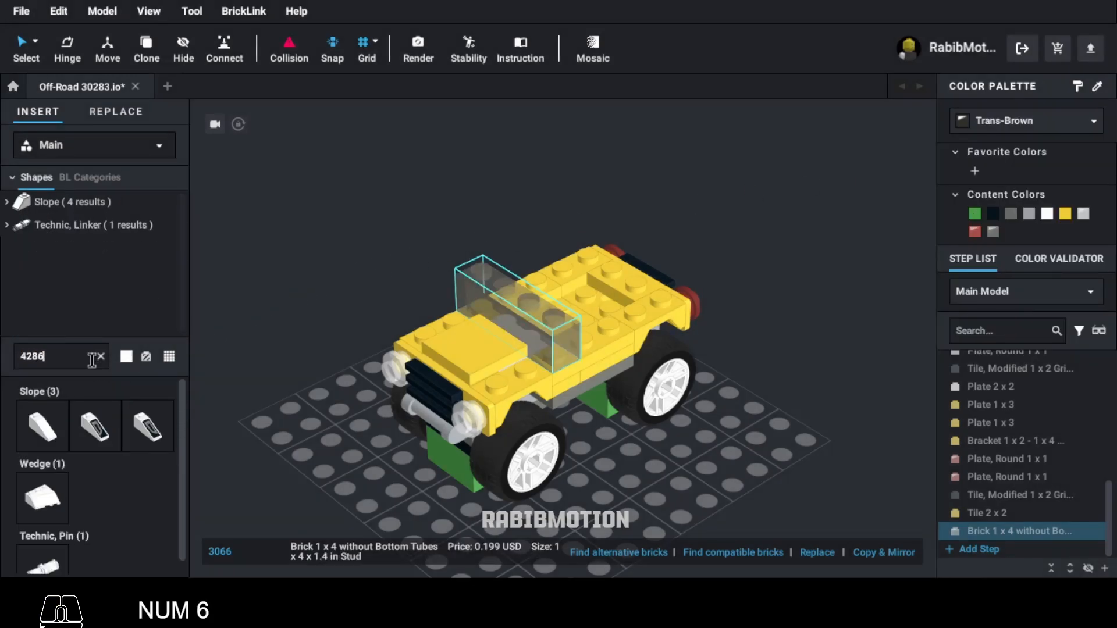
{"action": "left_click", "coordinate": [42, 427]}
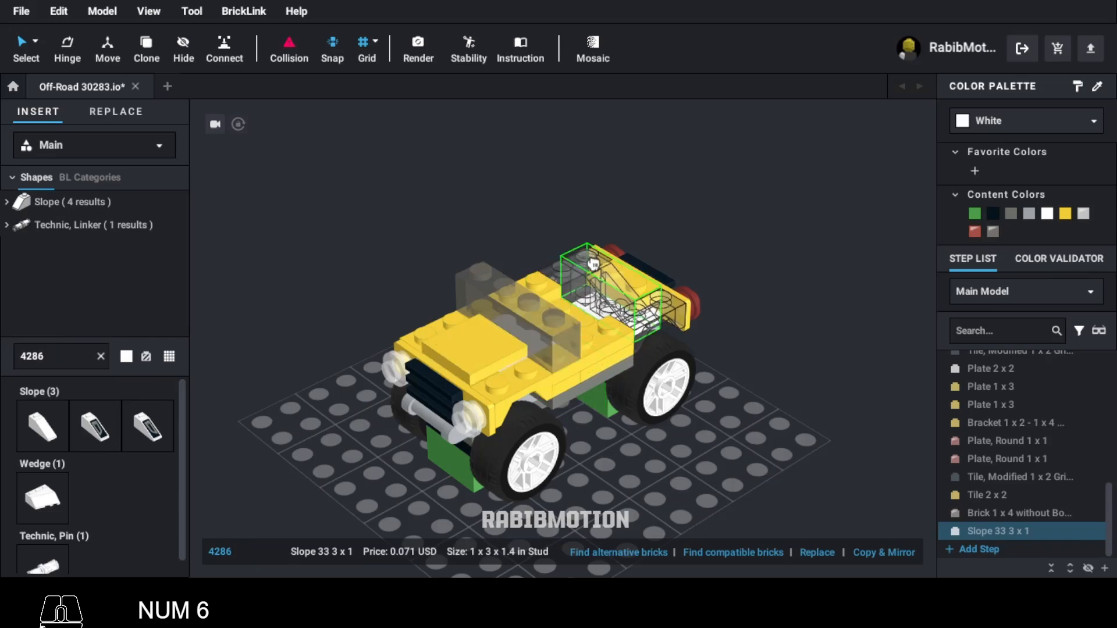
{"action": "key", "text": "Left"}
{"action": "left_click", "coordinate": [551, 249]}
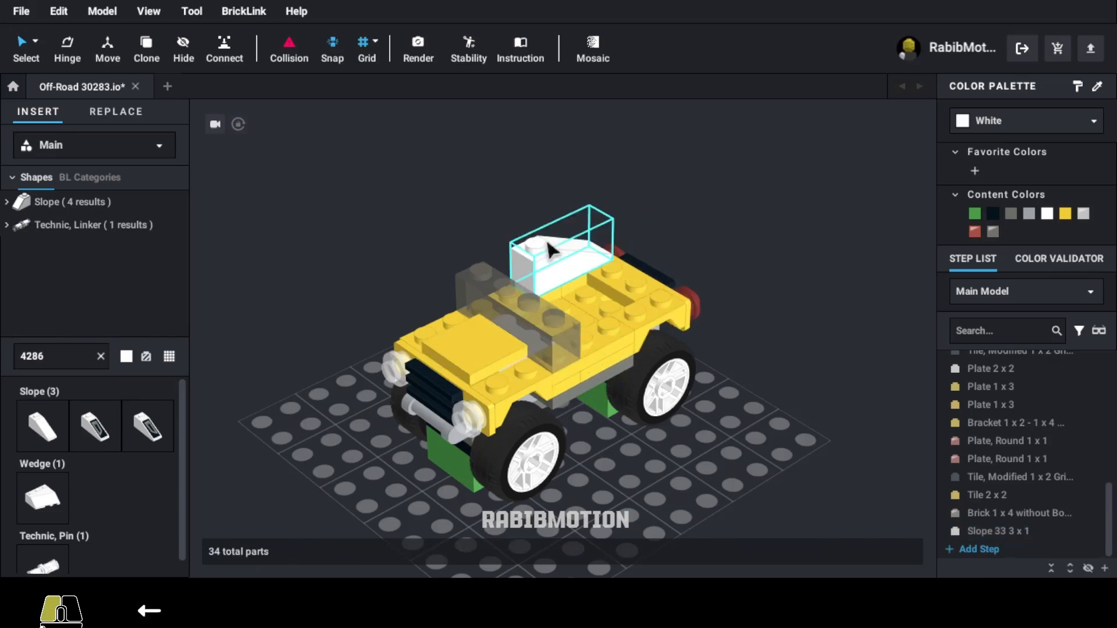
{"action": "left_click", "coordinate": [1065, 214]}
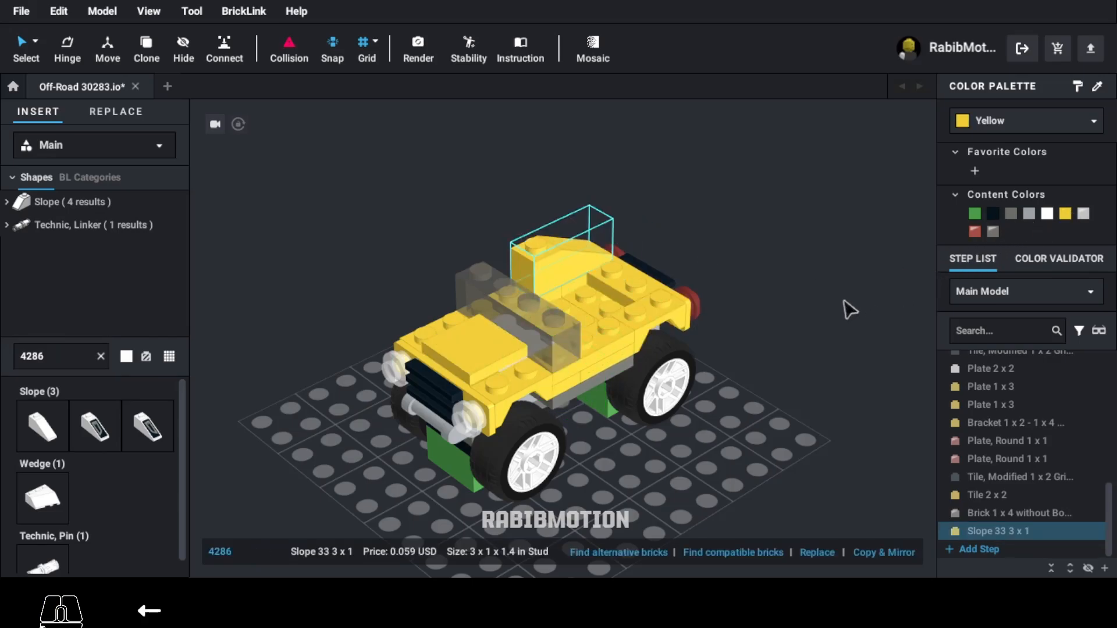
Step: Clone the Yellow 3 x 1 slope onto the near side of the rear body
{"action": "key", "text": "c"}
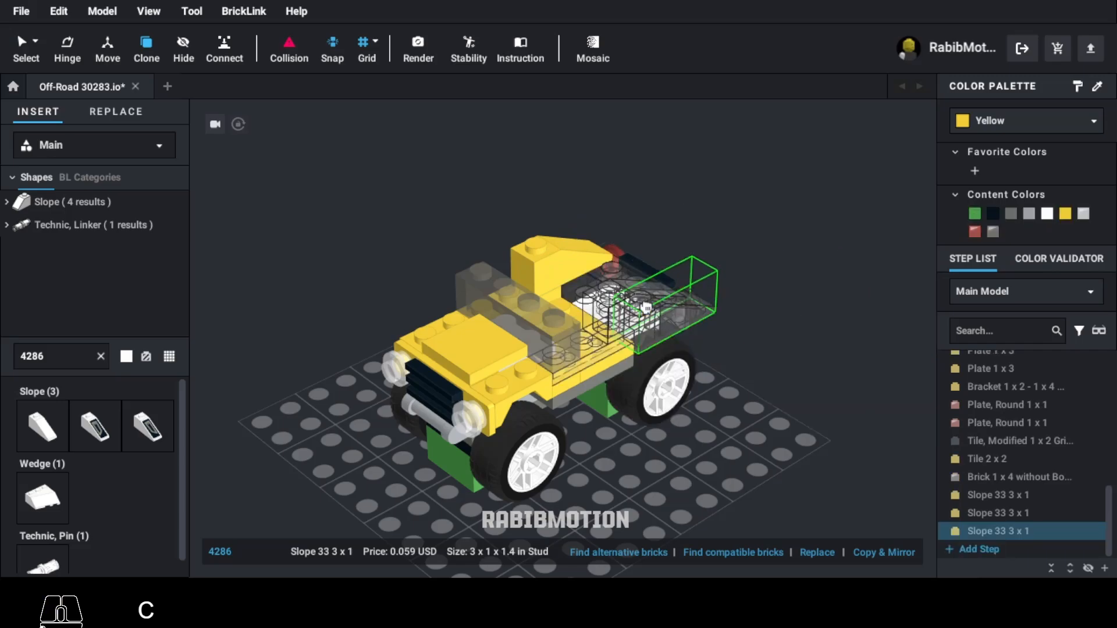
{"action": "key", "text": "Escape"}
Step: Find the 4 x 4 plate by its part number 3031
{"action": "double_click", "coordinate": [89, 353]}
{"action": "type", "text": "3031"}
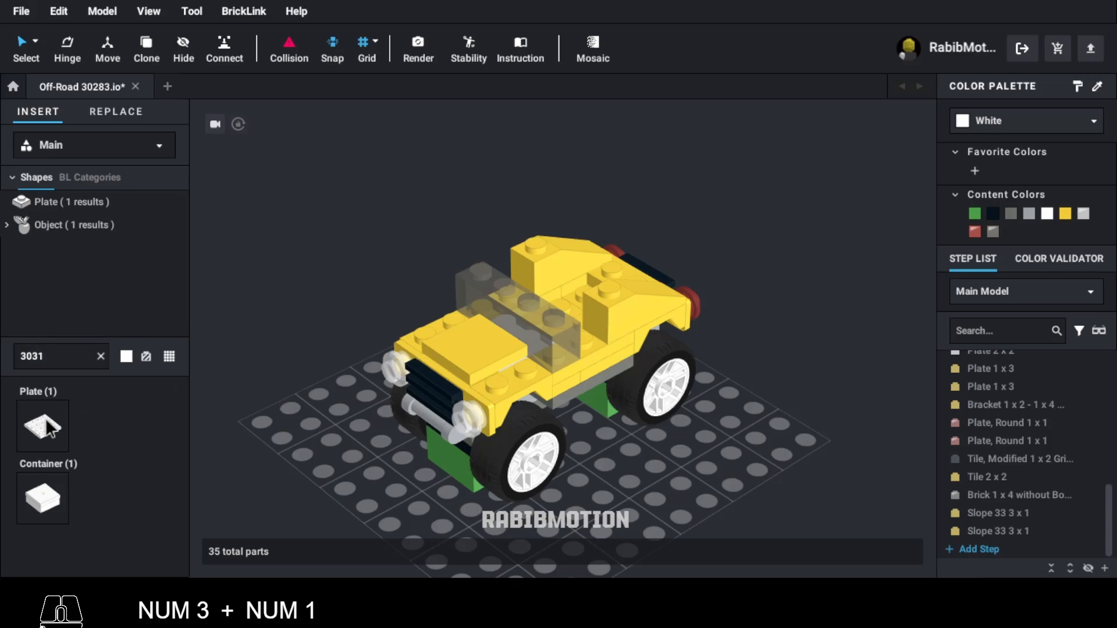
{"action": "left_click", "coordinate": [48, 425]}
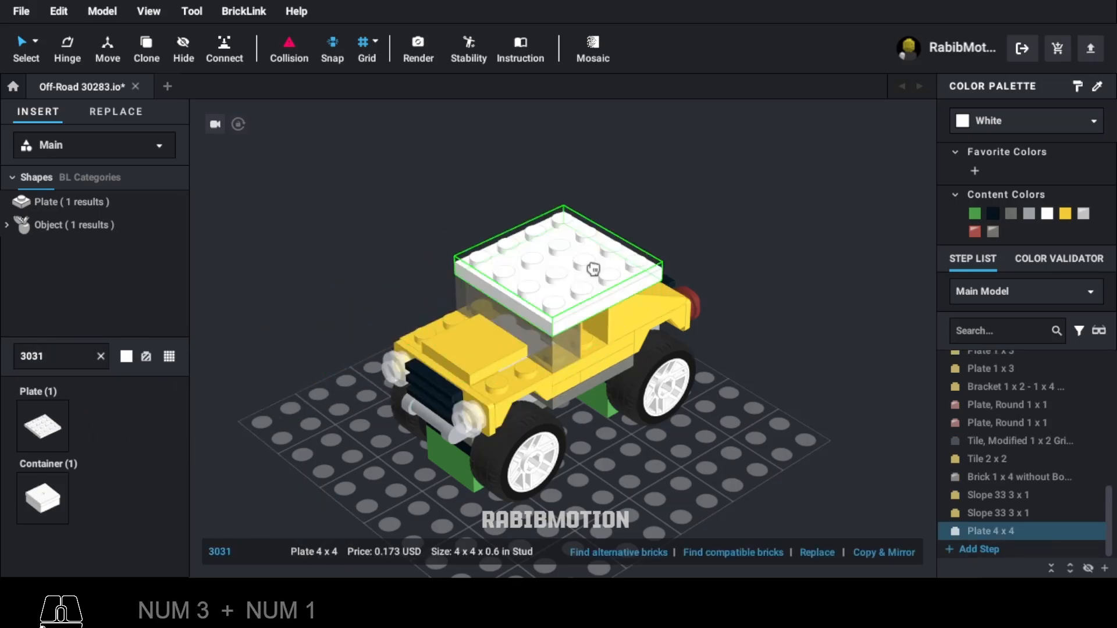
{"action": "left_click", "coordinate": [592, 269]}
{"action": "key", "text": "Delete"}
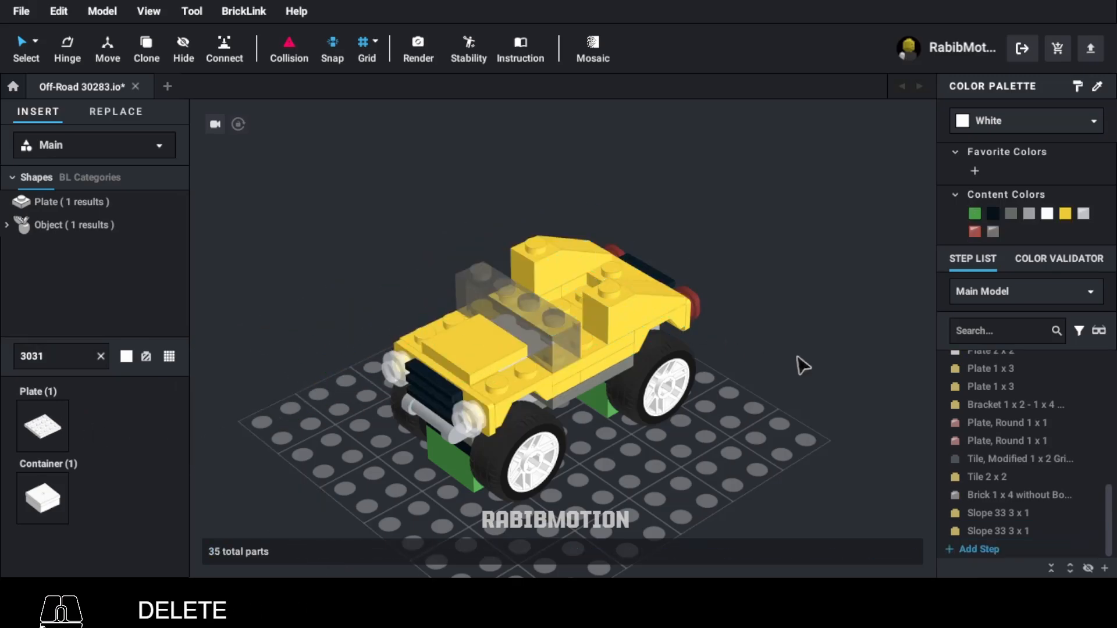
Step: Move both Yellow 3 x 1 slopes together one stud towards the rear of the vehicle
{"action": "right_click_drag", "start_coordinate": [798, 357], "coordinate": [779, 372]}
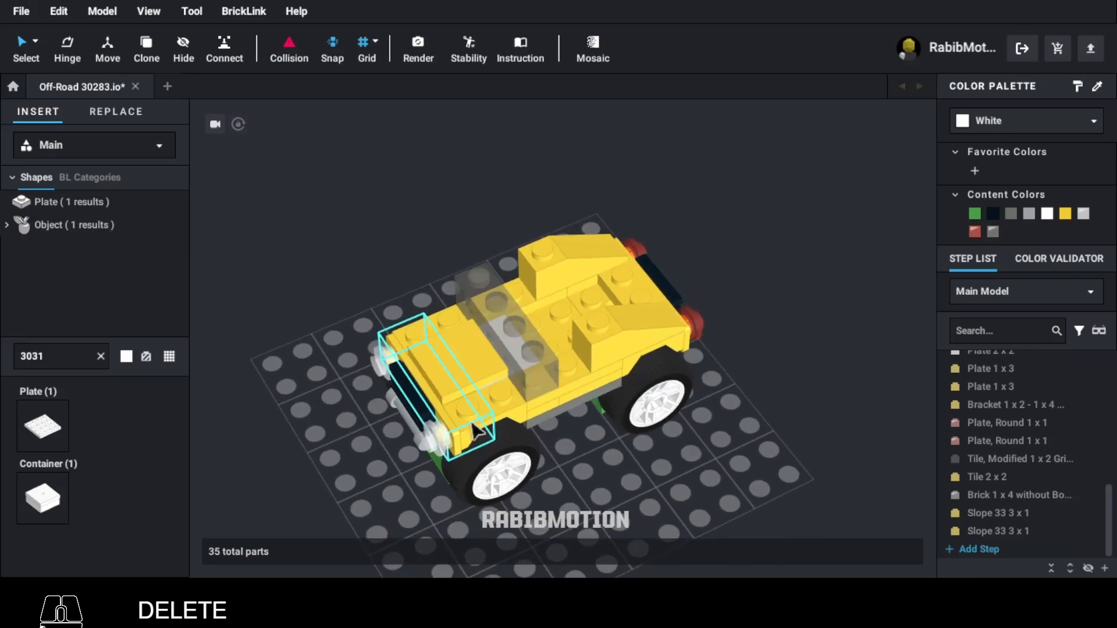
{"action": "left_click", "coordinate": [621, 348]}
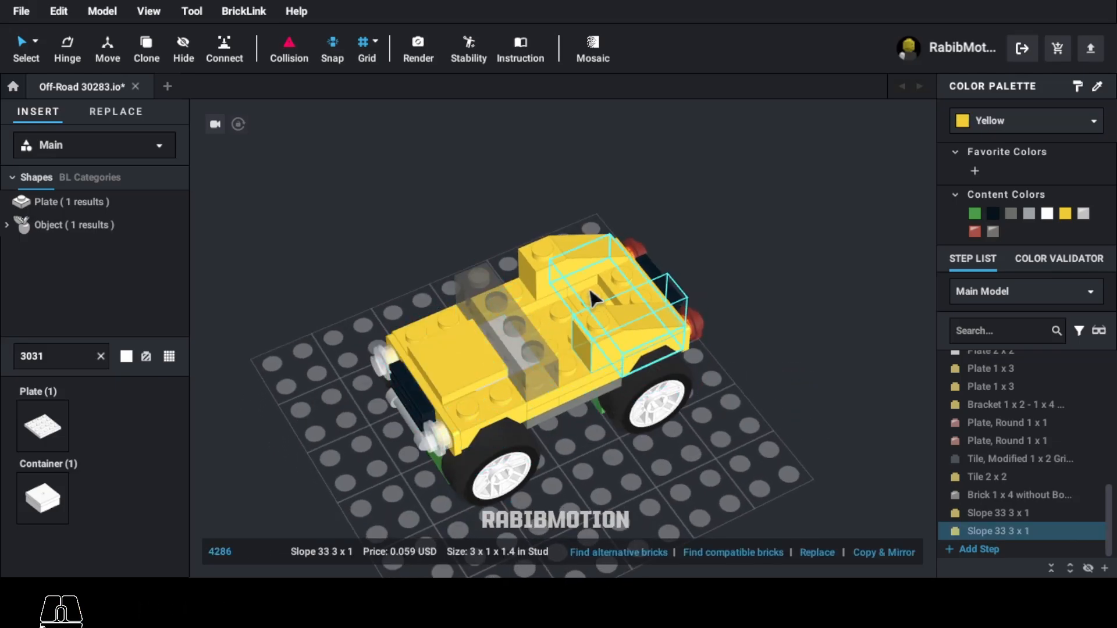
{"action": "left_click", "coordinate": [571, 263], "text": "ctrl"}
{"action": "key", "text": "d"}
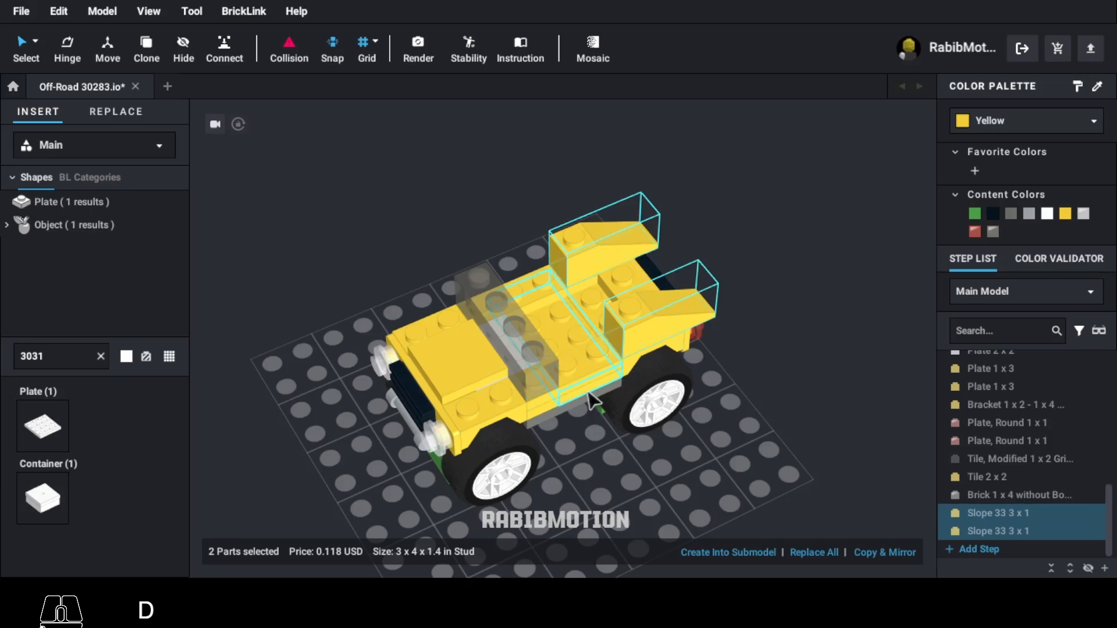
Step: Add the 4 x 4 plate (3031) as a roof resting on the windscreen and the two rear slopes, and colour it Yellow
{"action": "left_click", "coordinate": [42, 427]}
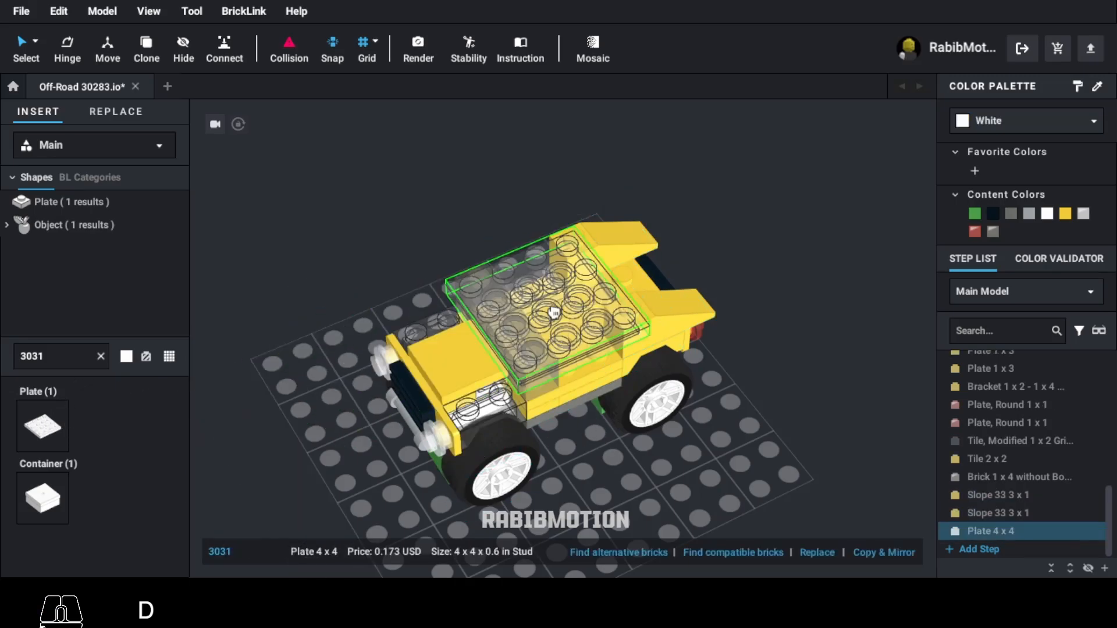
{"action": "left_click", "coordinate": [560, 291]}
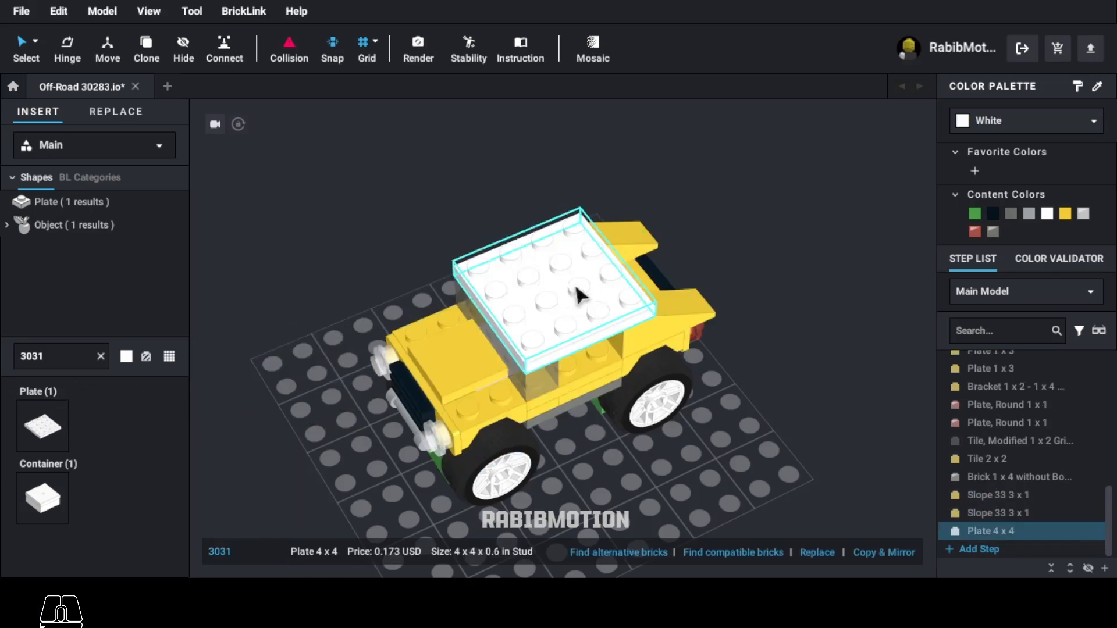
{"action": "left_click", "coordinate": [1060, 217]}
Step: Add a 1 x 1 clip tile (15712) on the far-side centre stud of the roof's third row from the front, coloured Dark Bluish Gray
{"action": "right_click_drag", "start_coordinate": [785, 413], "coordinate": [790, 393]}
{"action": "double_click", "coordinate": [72, 365]}
{"action": "type", "text": "15712"}
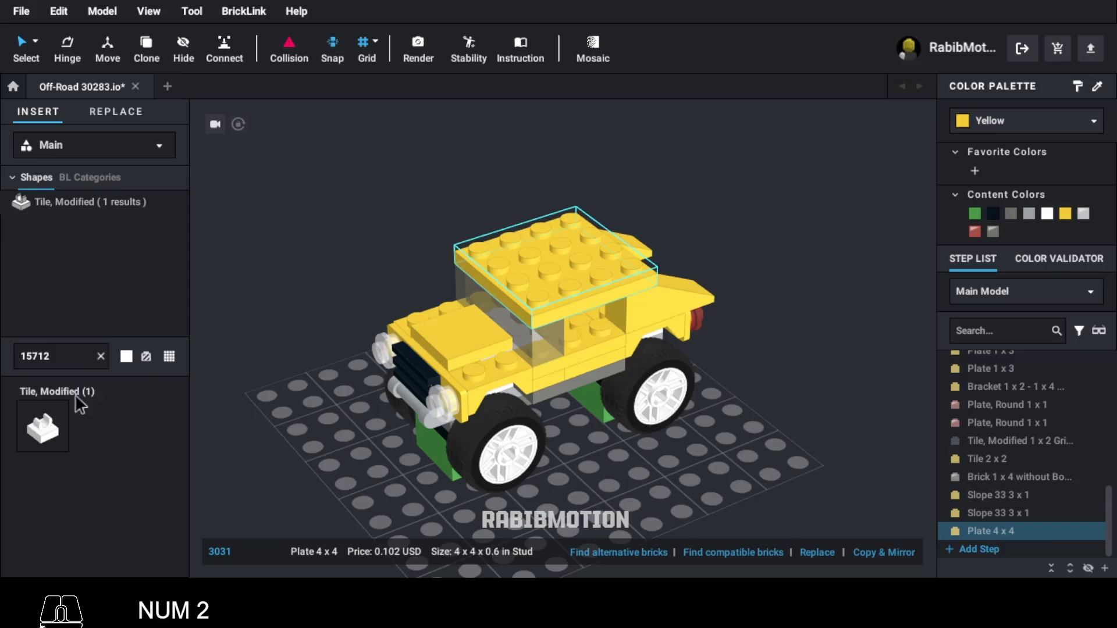
{"action": "left_click_drag", "start_coordinate": [75, 395], "coordinate": [559, 236]}
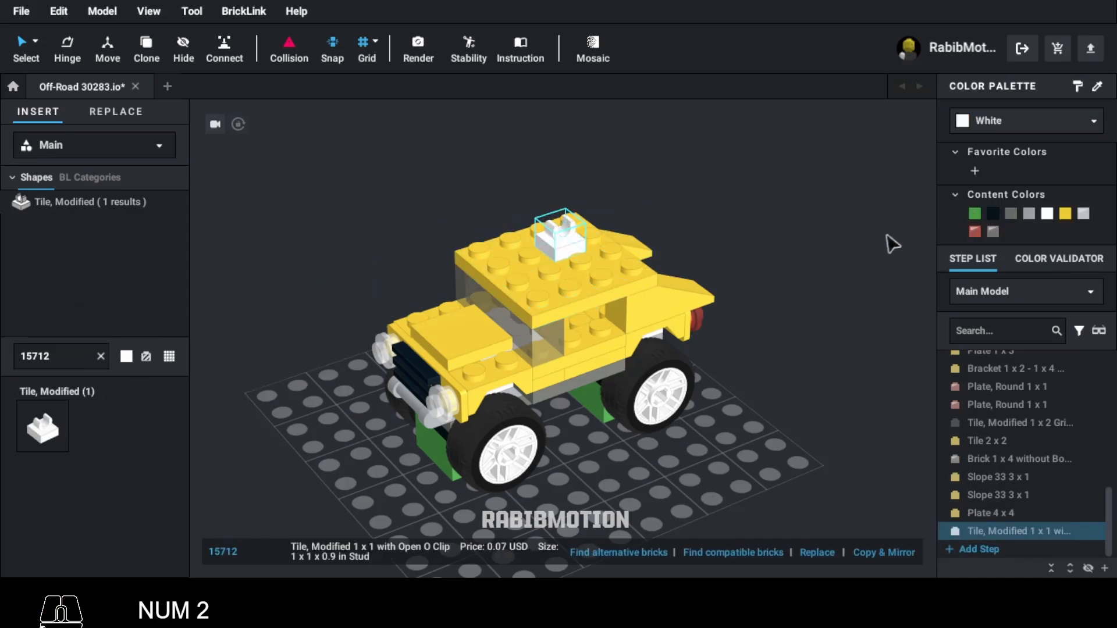
{"action": "left_click", "coordinate": [1012, 215]}
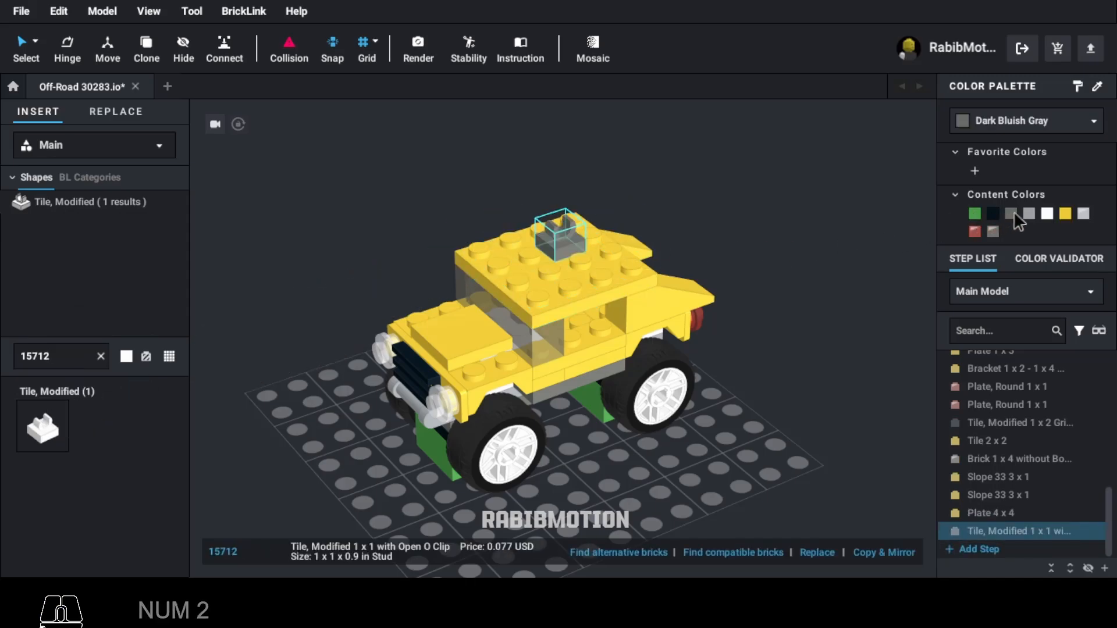
Step: Clone the Dark Bluish Gray clip tile onto the adjacent near-side centre stud of the same roof row
{"action": "key", "text": "c"}
{"action": "left_click", "coordinate": [585, 247]}
{"action": "key", "text": "Escape"}
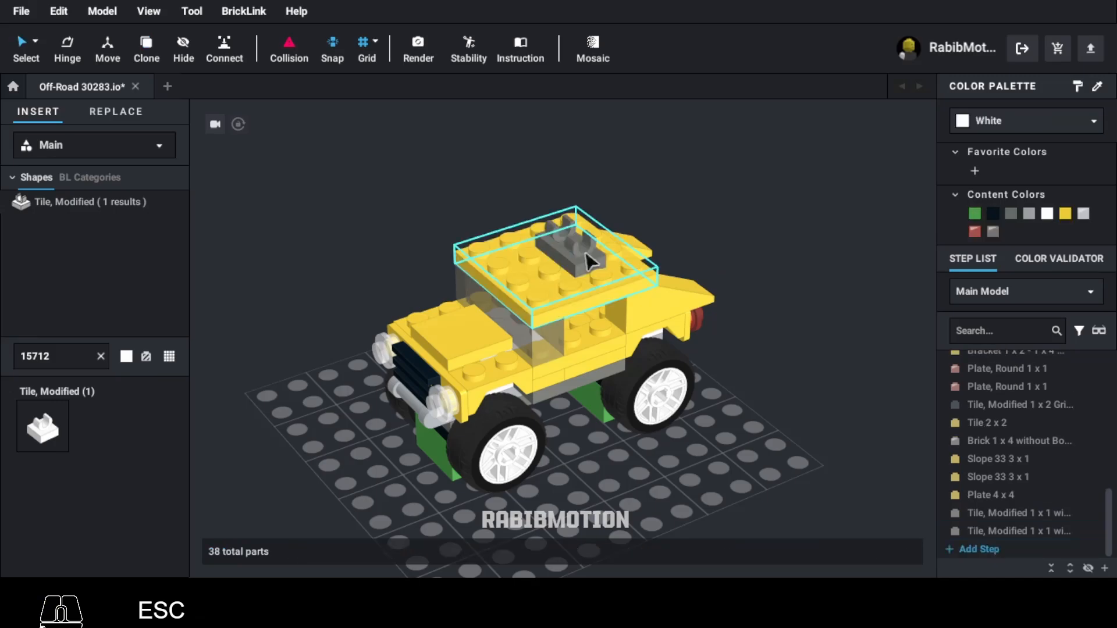
Step: Add a 1 x 1 tap (4599b) in the far-side roof clip, rotated with its base facing forward, and colour it Light Bluish Gray
{"action": "double_click", "coordinate": [85, 357]}
{"action": "type", "text": "4599b"}
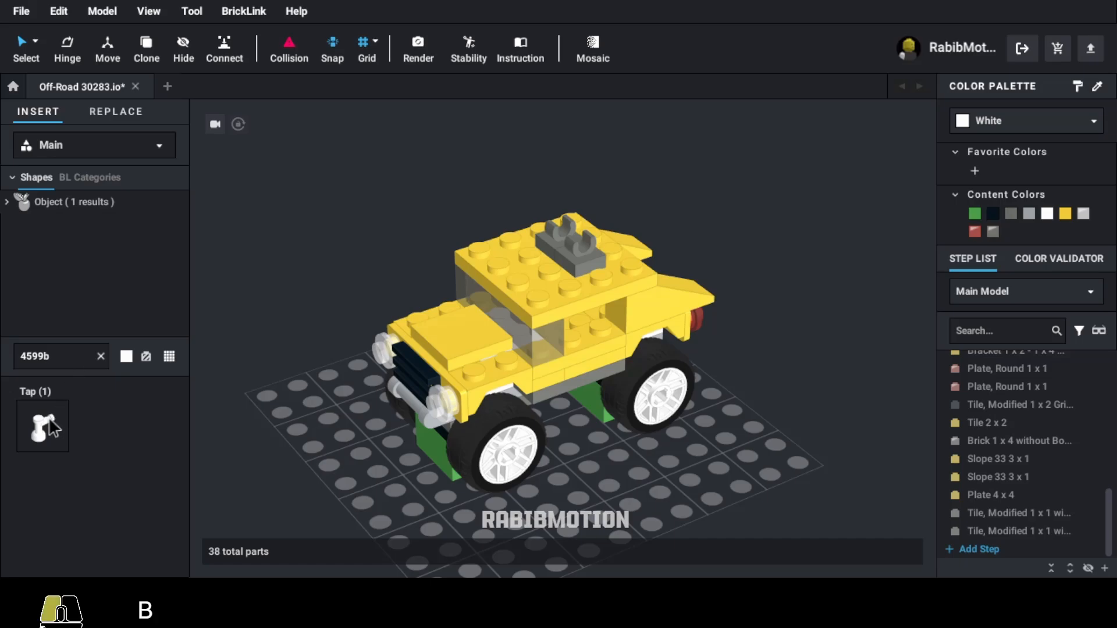
{"action": "left_click_drag", "start_coordinate": [51, 427], "coordinate": [294, 411]}
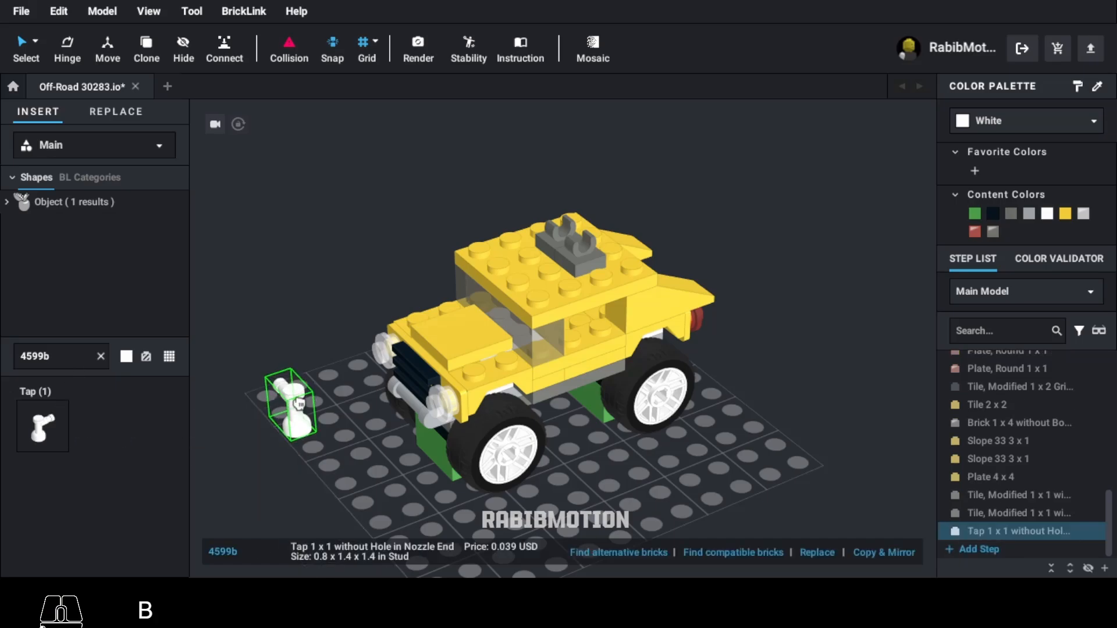
{"action": "key", "text": "Right"}
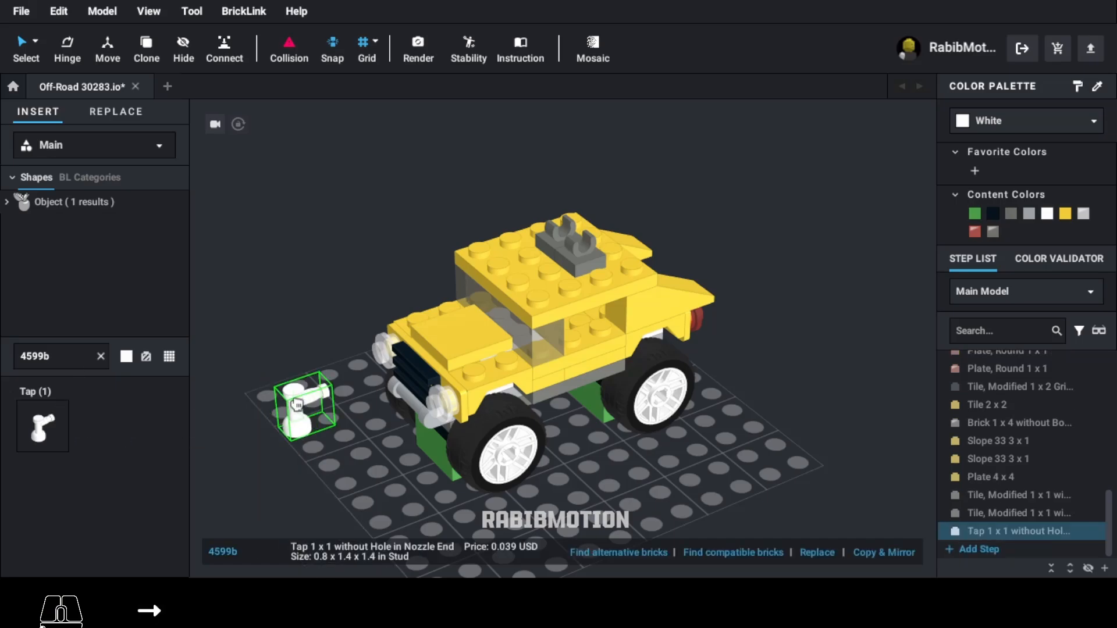
{"action": "key", "text": "Right"}
{"action": "right_click_drag", "start_coordinate": [297, 404], "coordinate": [325, 402]}
{"action": "key", "text": "Down"}
{"action": "key", "text": "Down"}
{"action": "left_click_drag", "start_coordinate": [326, 403], "coordinate": [542, 239]}
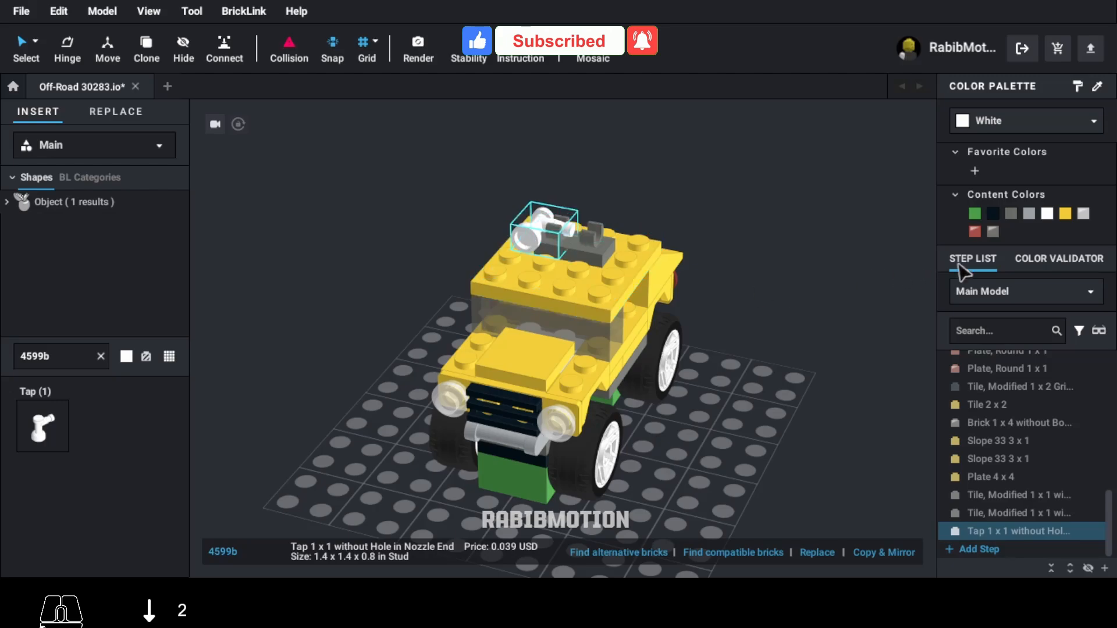
{"action": "left_click", "coordinate": [1029, 214]}
Step: Copy and mirror the Light Bluish Gray tap into the near-side roof clip to complete the pair of roof lights
{"action": "right_click_drag", "start_coordinate": [771, 323], "coordinate": [843, 512]}
{"action": "left_click", "coordinate": [899, 560]}
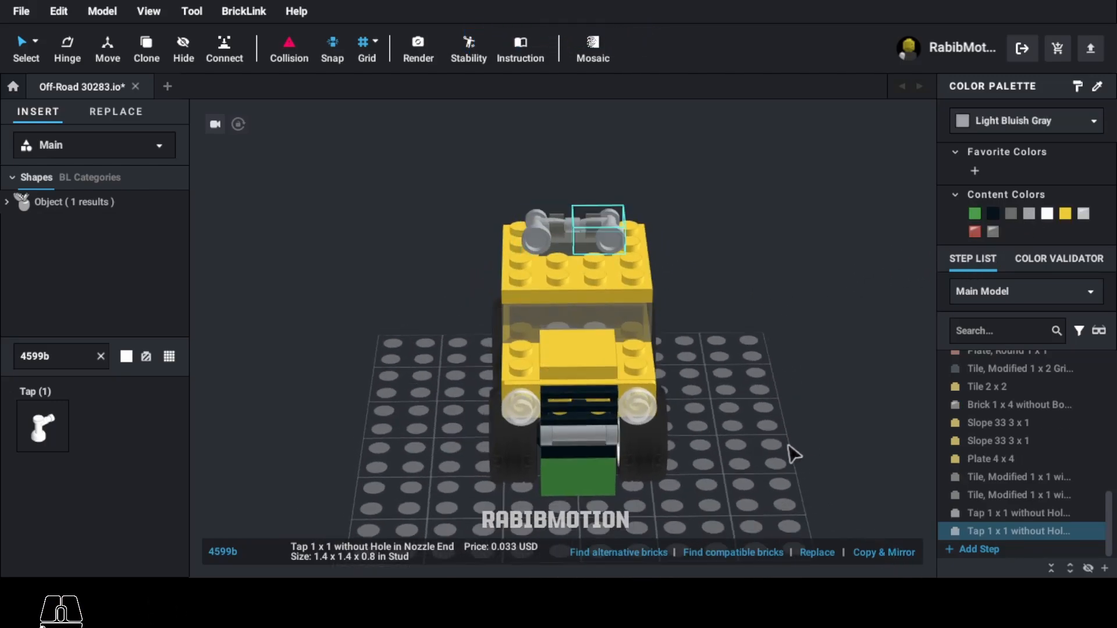
{"action": "right_click_drag", "start_coordinate": [794, 453], "coordinate": [751, 445]}
{"action": "left_click", "coordinate": [750, 445]}
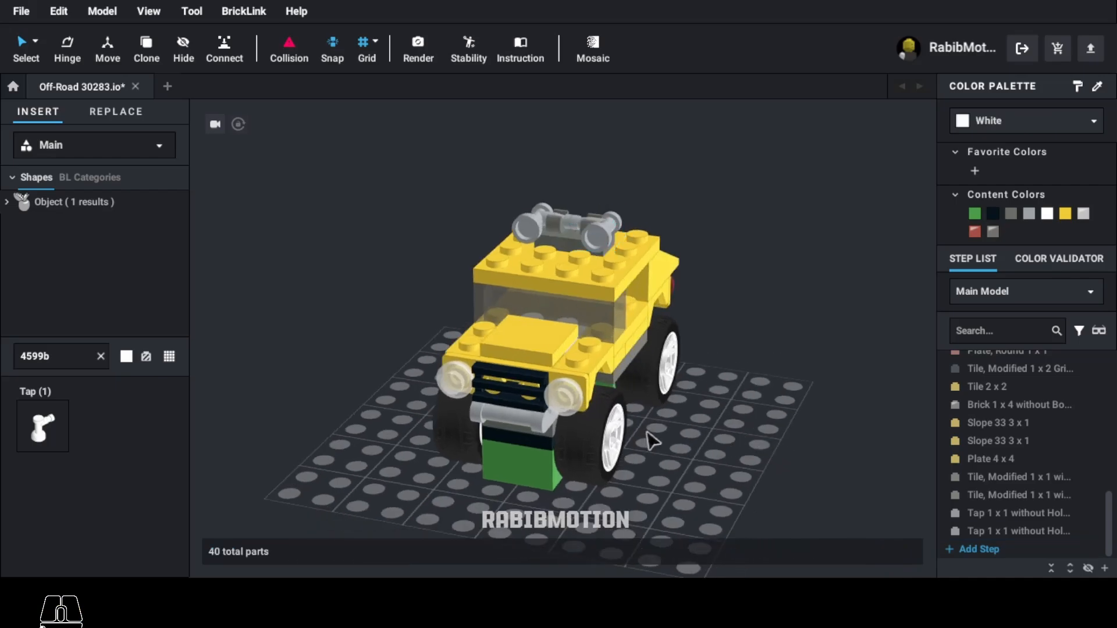
Step: Inspect the assembled off-road vehicle from different angles and distances
{"action": "mouse_move", "coordinate": [663, 498]}
{"action": "right_mouse_down"}
{"action": "mouse_move", "coordinate": [681, 481]}
{"action": "mouse_move", "coordinate": [665, 496]}
{"action": "mouse_move", "coordinate": [654, 486]}
{"action": "right_mouse_up"}
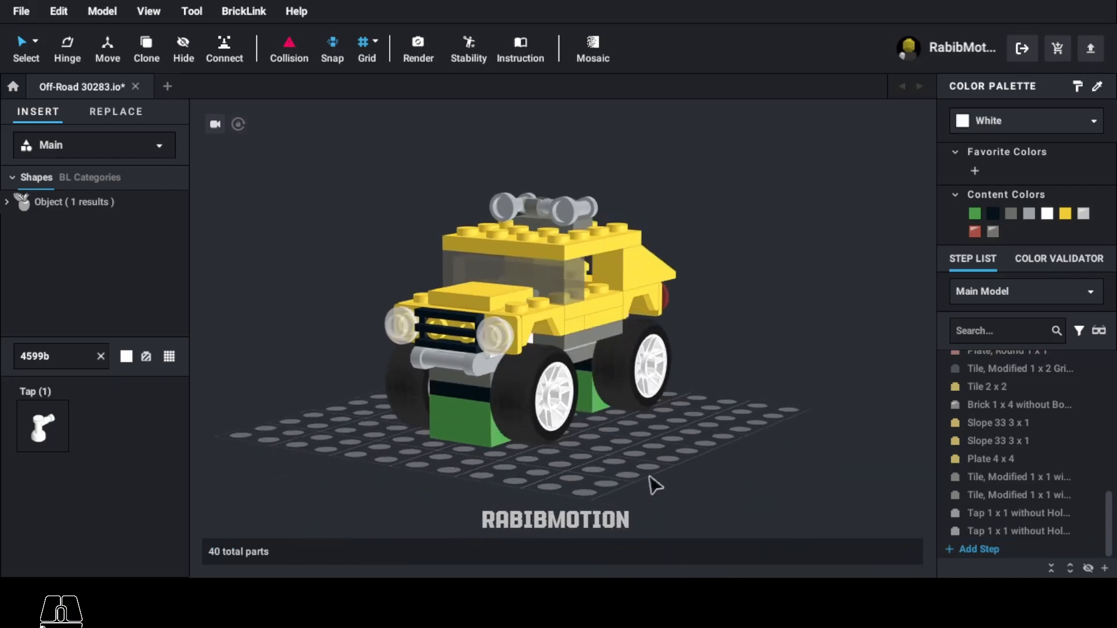
{"action": "scroll", "coordinate": [663, 482], "scroll_direction": "up", "scroll_amount": 2}
{"action": "scroll", "coordinate": [468, 474], "scroll_direction": "up", "scroll_amount": 2}
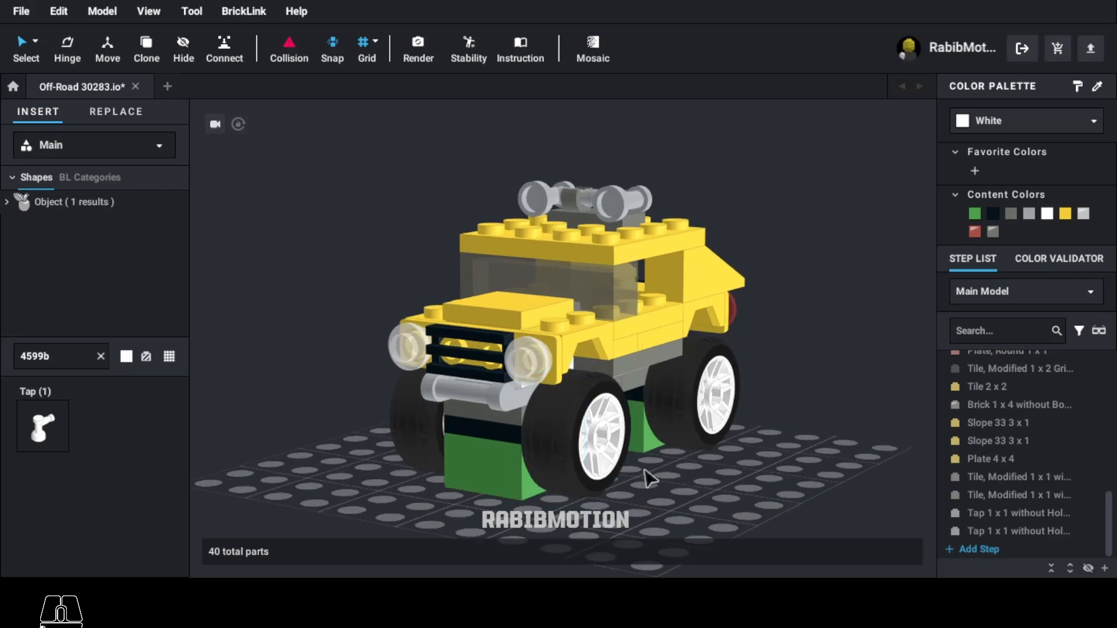
{"action": "scroll", "coordinate": [650, 481], "scroll_direction": "down", "scroll_amount": 1}
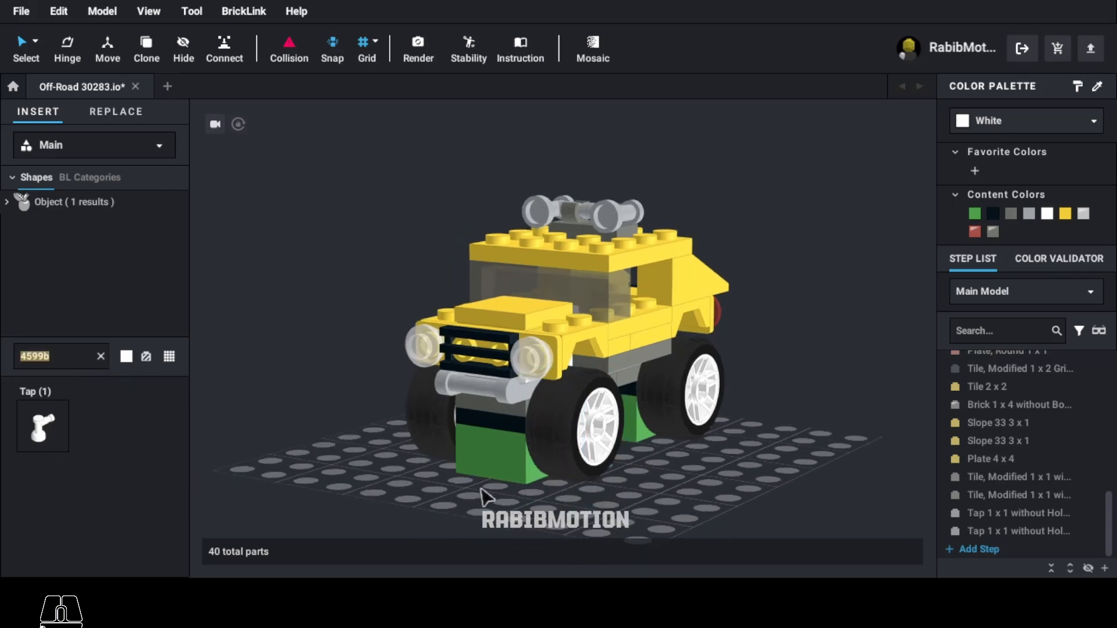
{"action": "right_click_drag", "start_coordinate": [570, 501], "coordinate": [260, 506]}
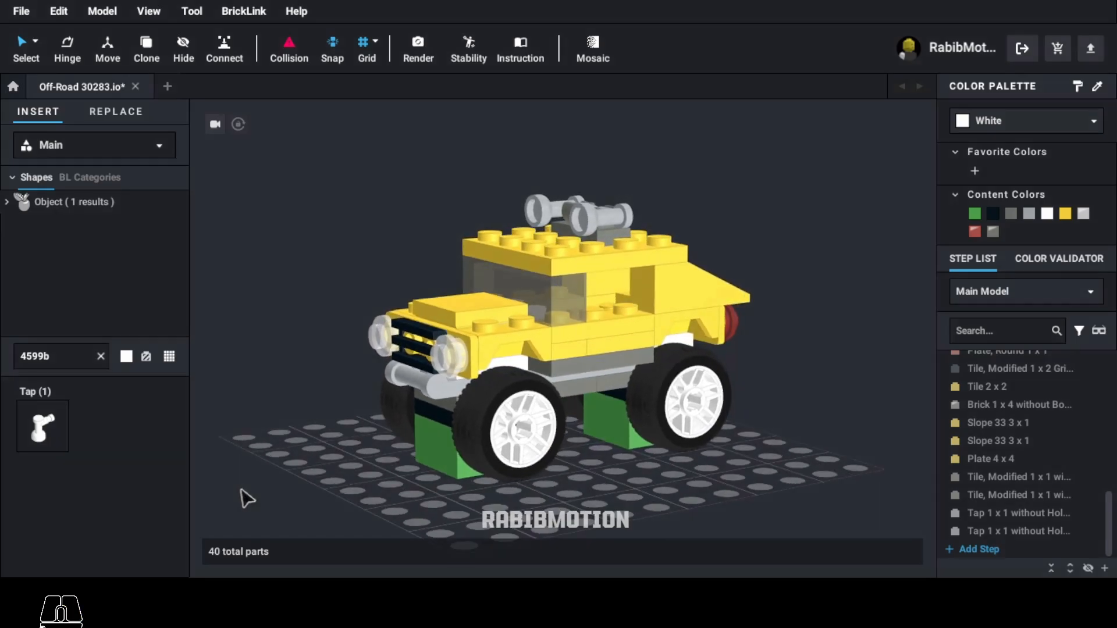